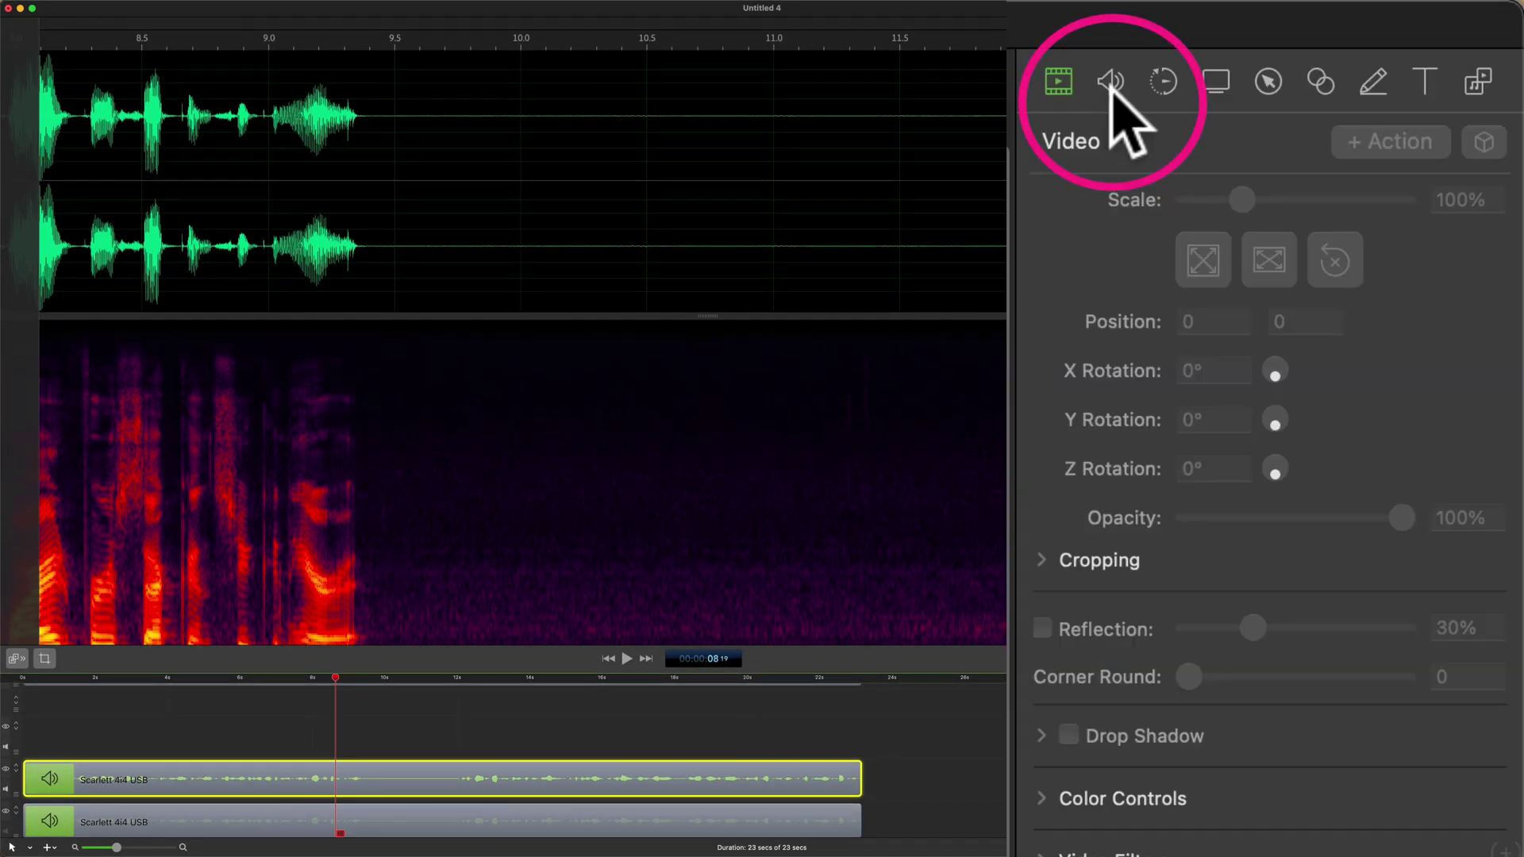
# Enable Remove Background Noise for the selected clip and, after trying 5%, 100% and 7%, leave its amount at 24%.
pyautogui.click(1110, 87)
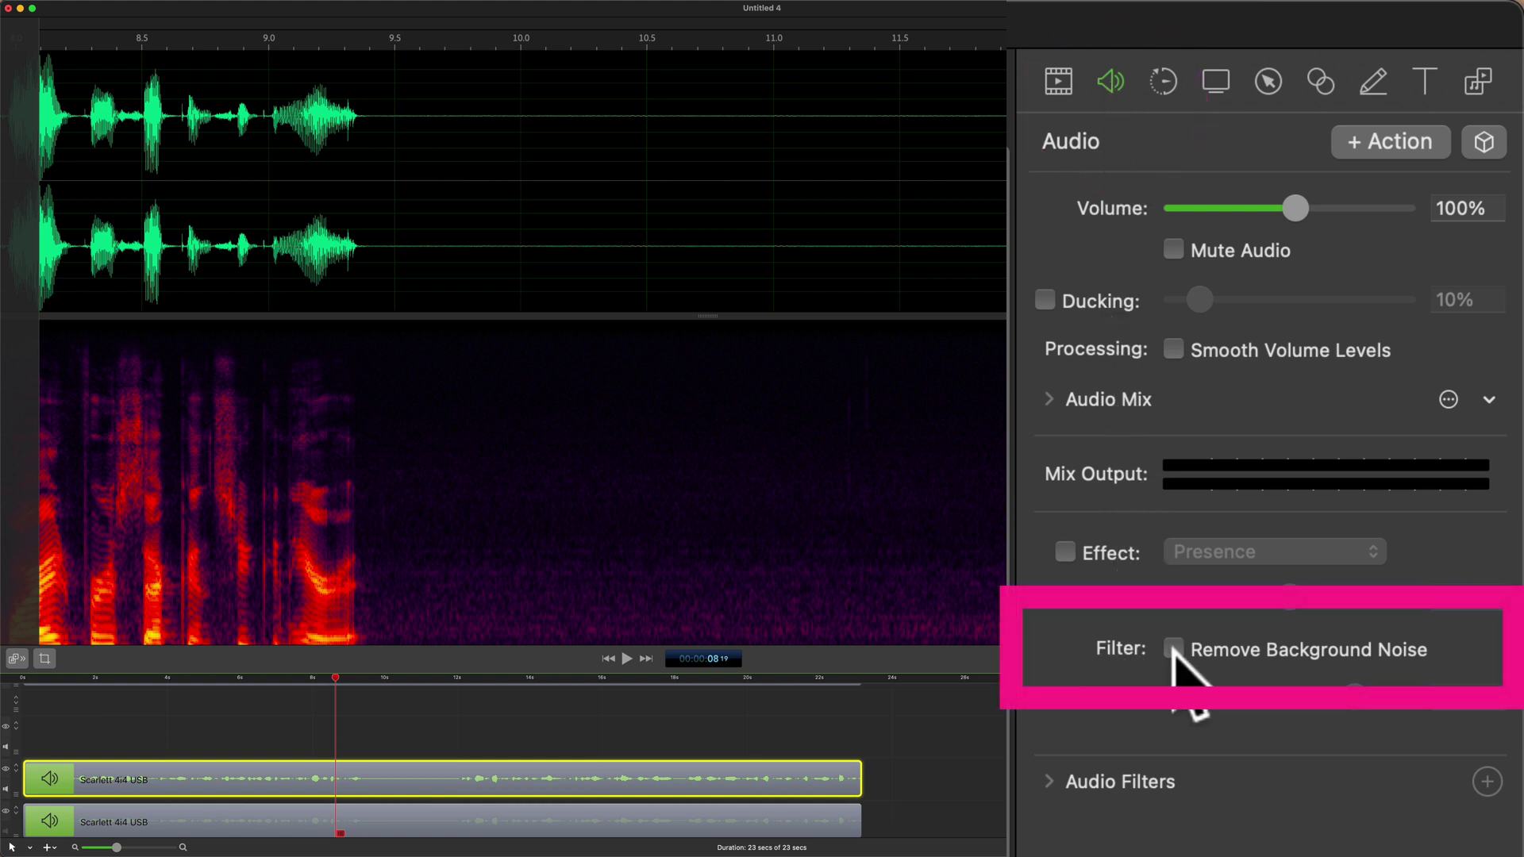
pyautogui.click(1174, 651)
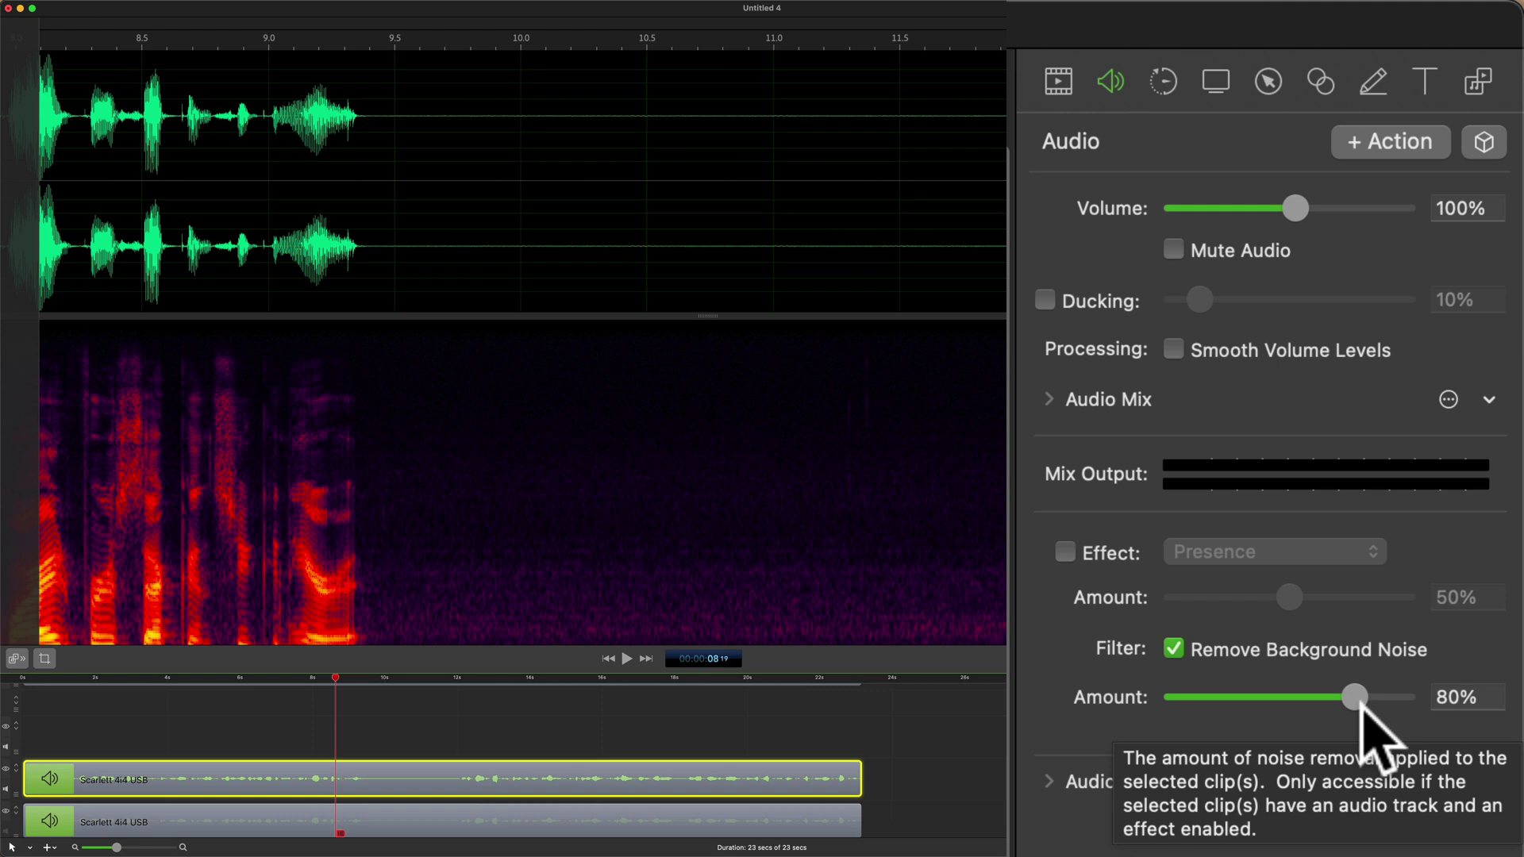
pyautogui.moveTo(1356, 703); pyautogui.dragTo(1180, 702)
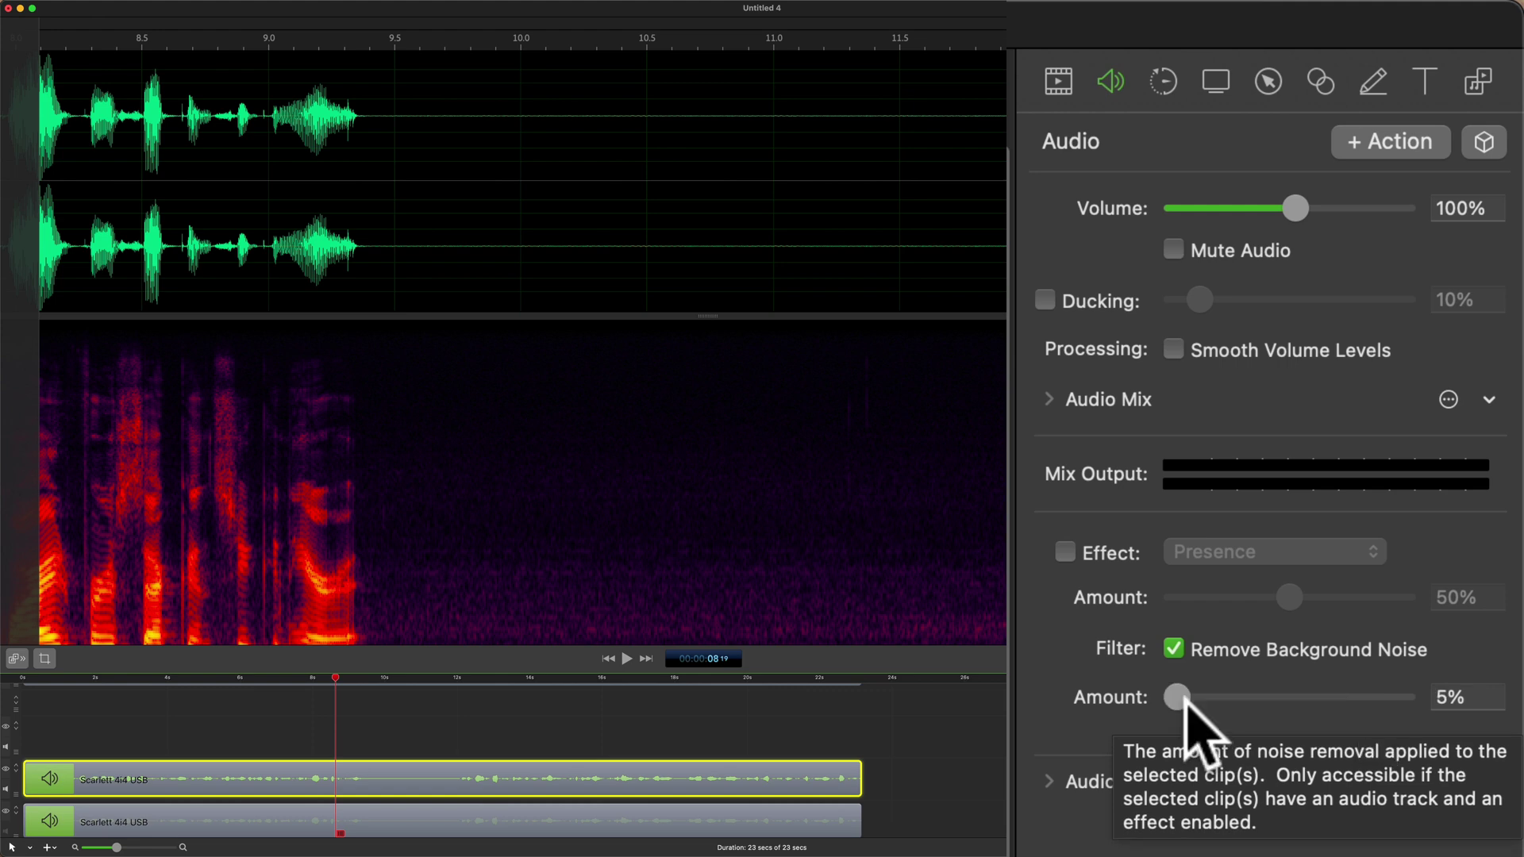
pyautogui.moveTo(1178, 698); pyautogui.dragTo(1405, 698)
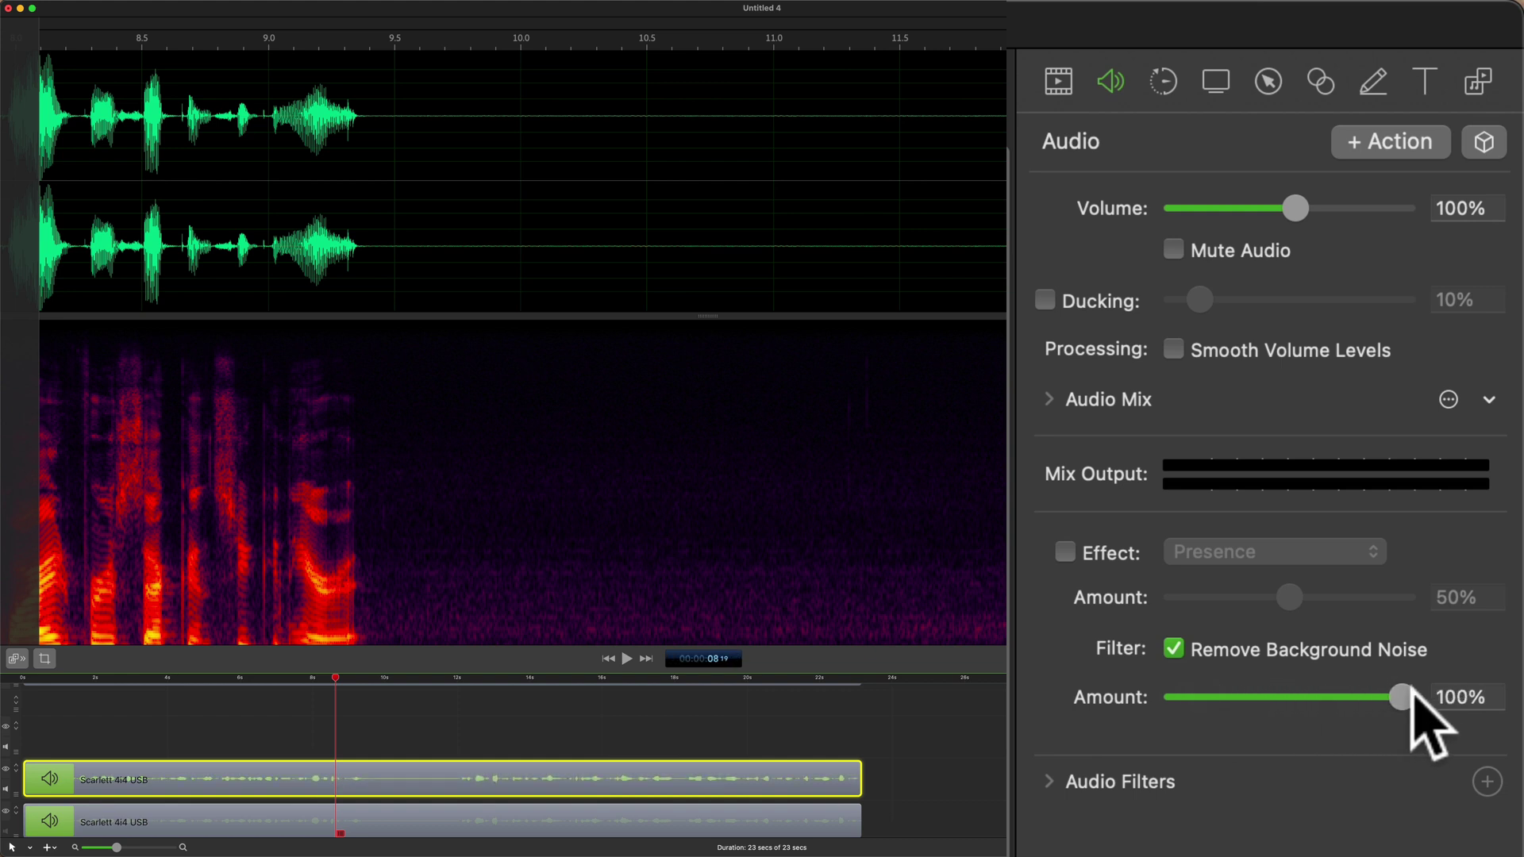
pyautogui.moveTo(1402, 697); pyautogui.dragTo(1181, 698)
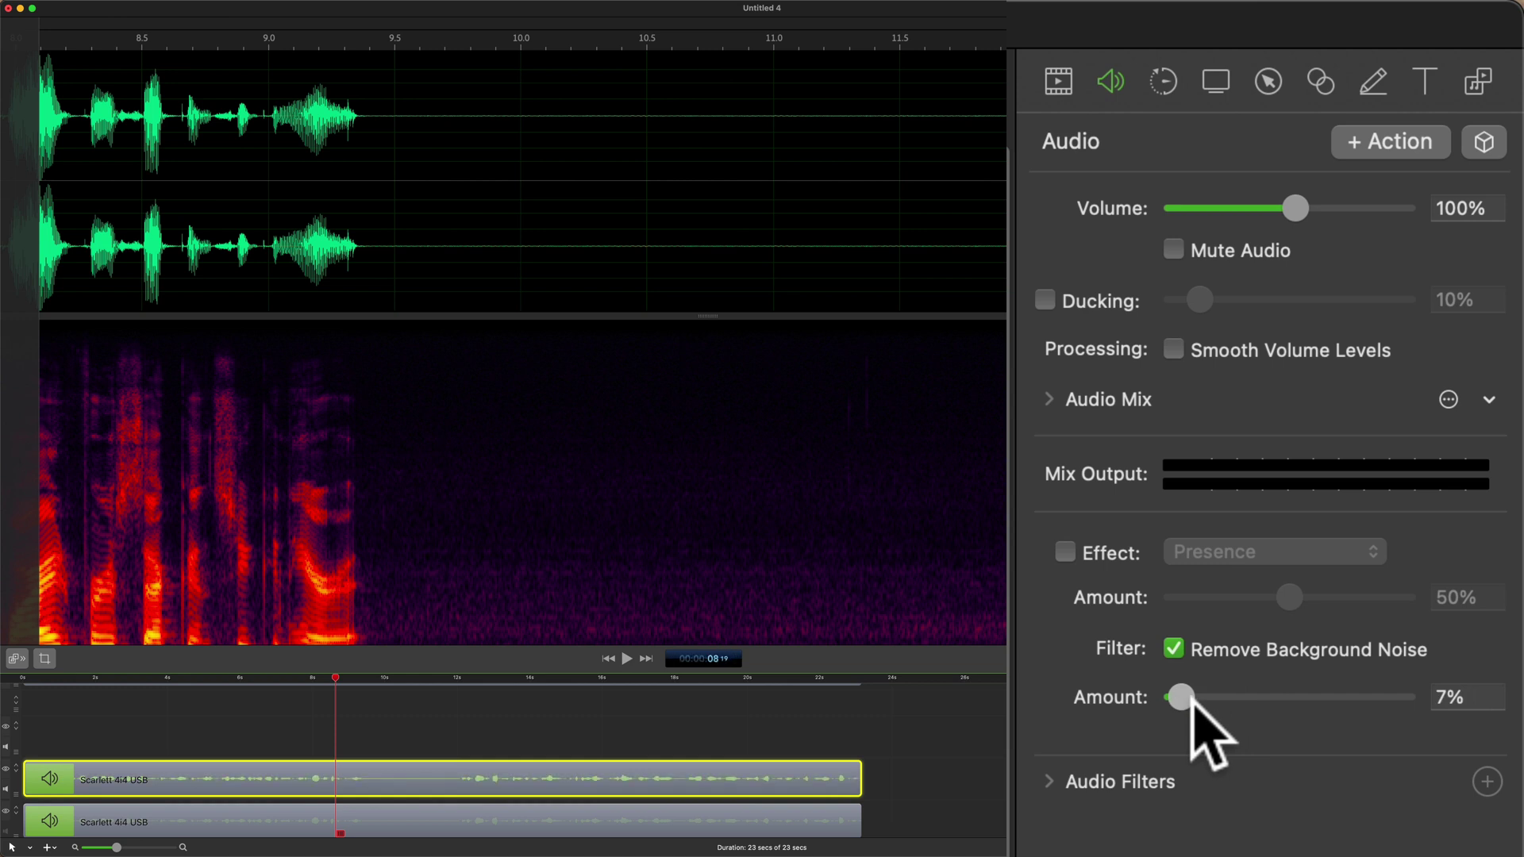
pyautogui.moveTo(1193, 703); pyautogui.dragTo(1239, 703)
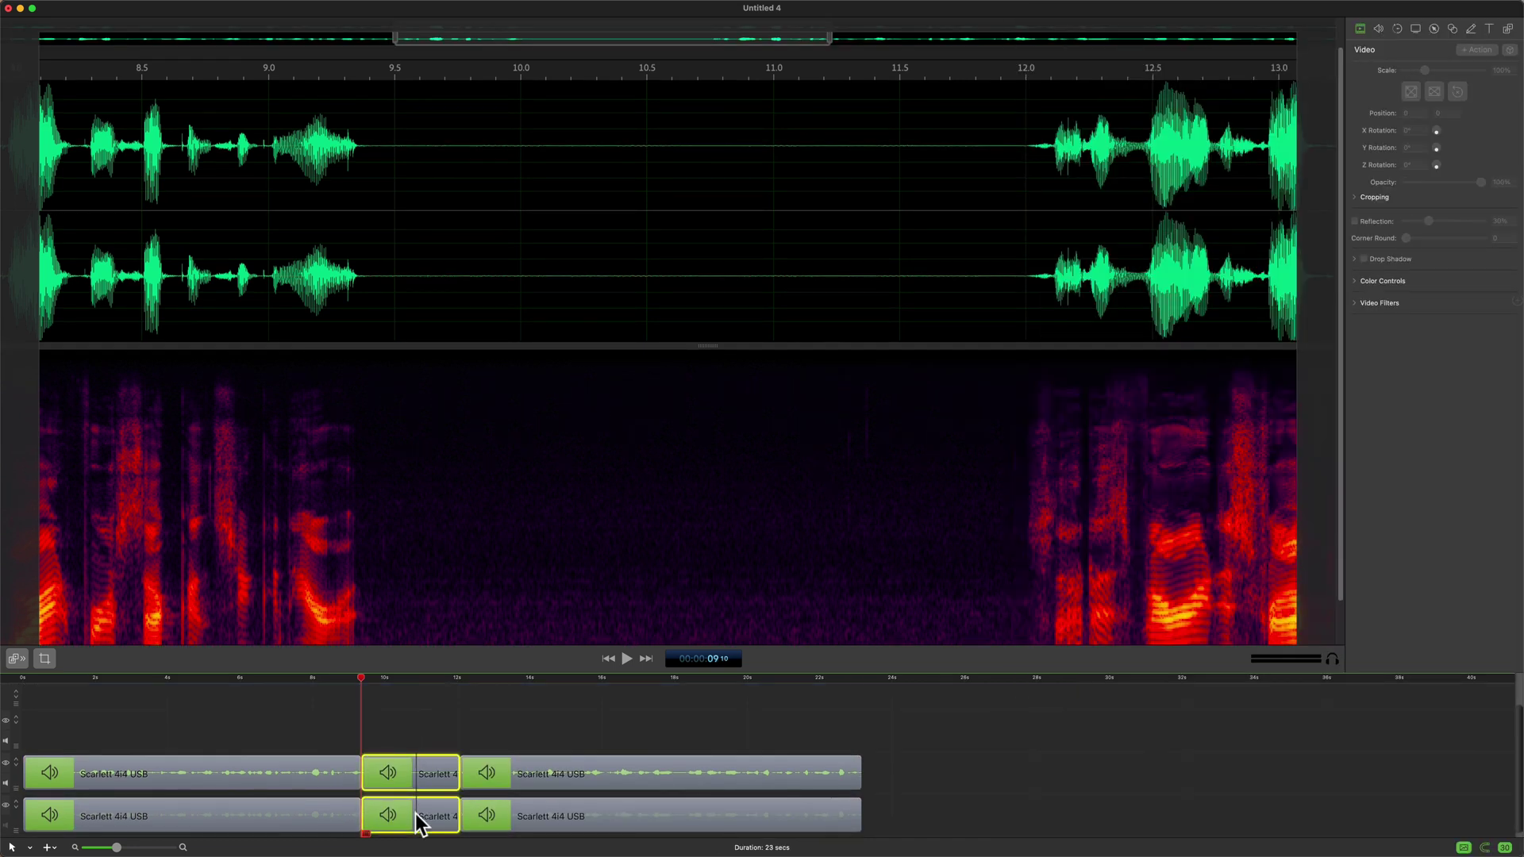
# Play the timeline briefly to hear the audio, then select the short middle clip.
pyautogui.click(388, 738)
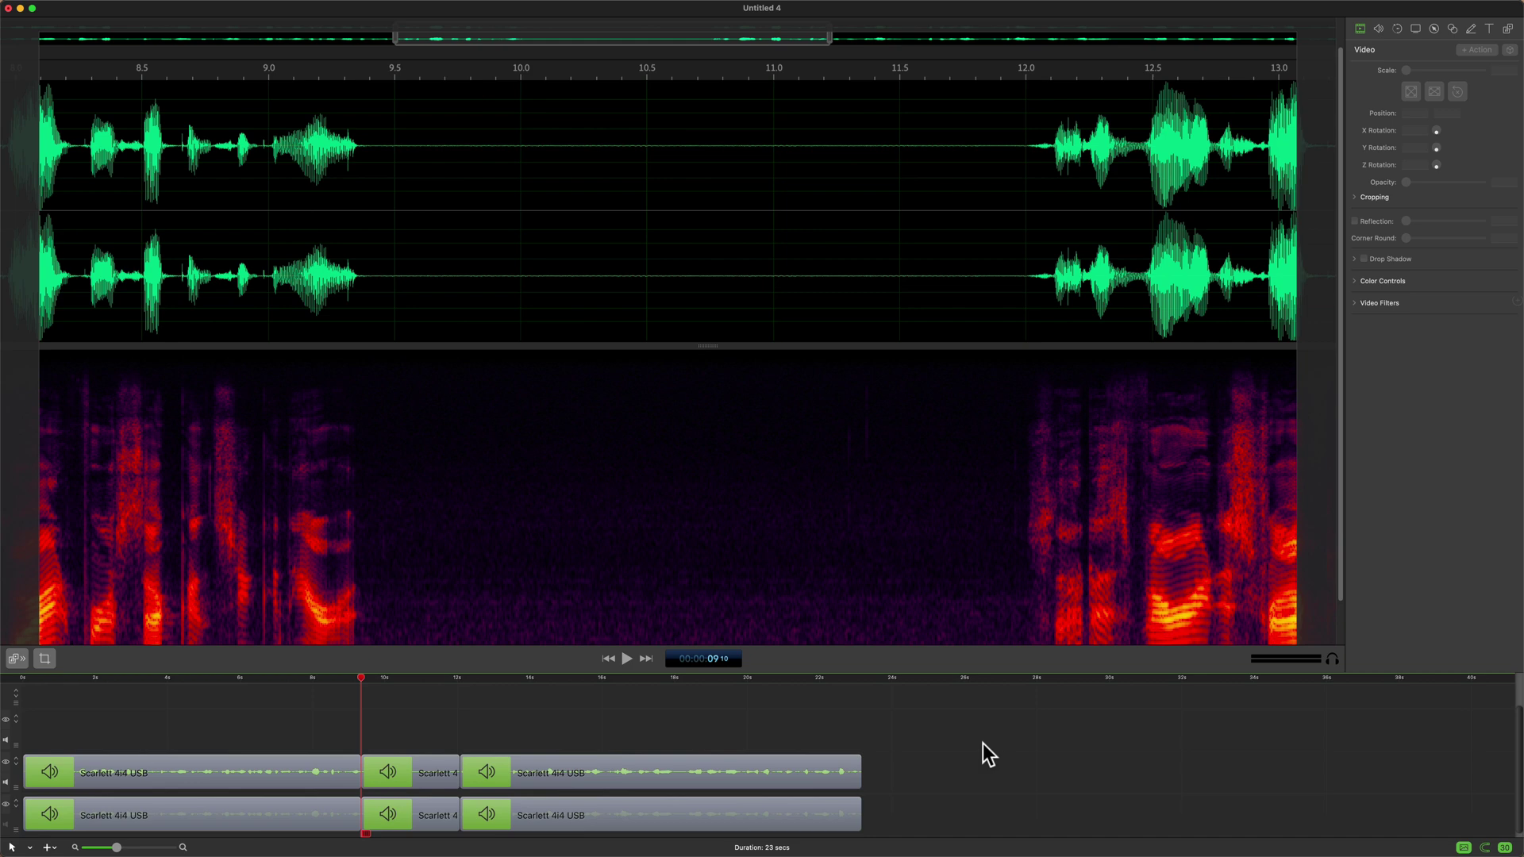
pyautogui.press('space')
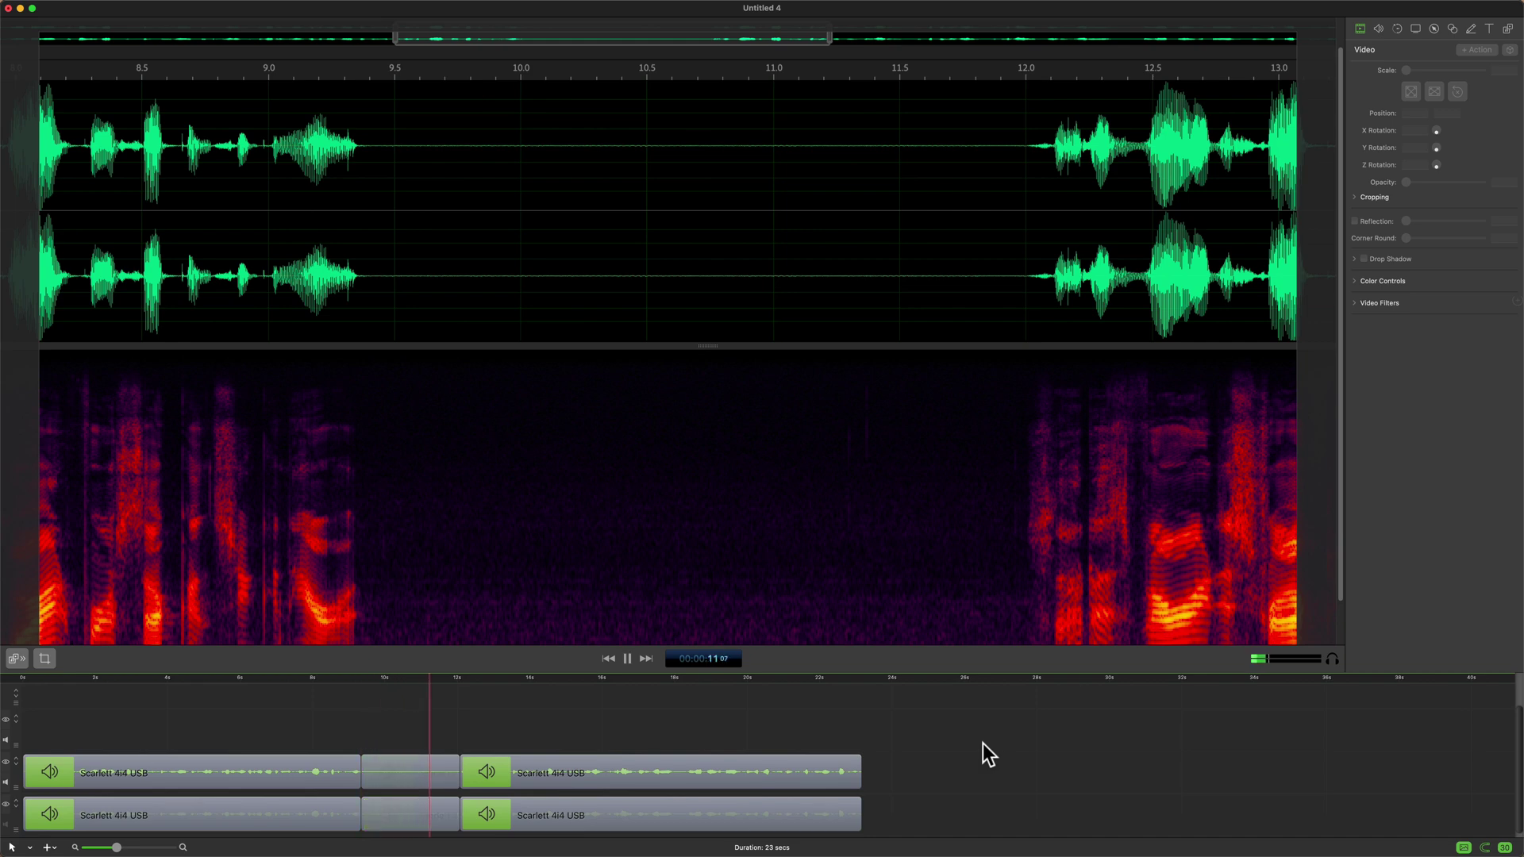
pyautogui.press('space')
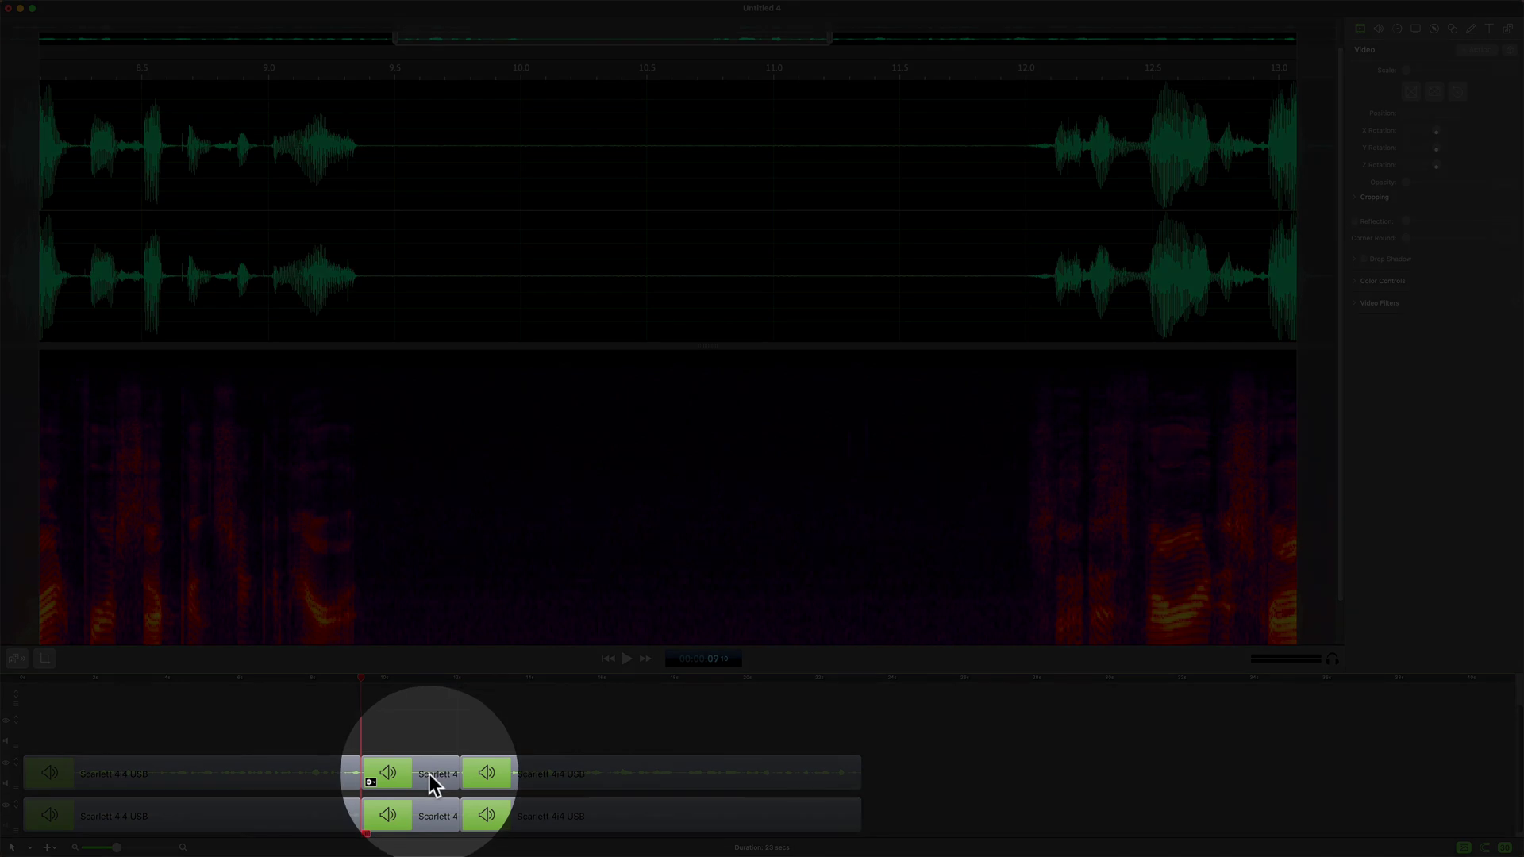
pyautogui.click(432, 780)
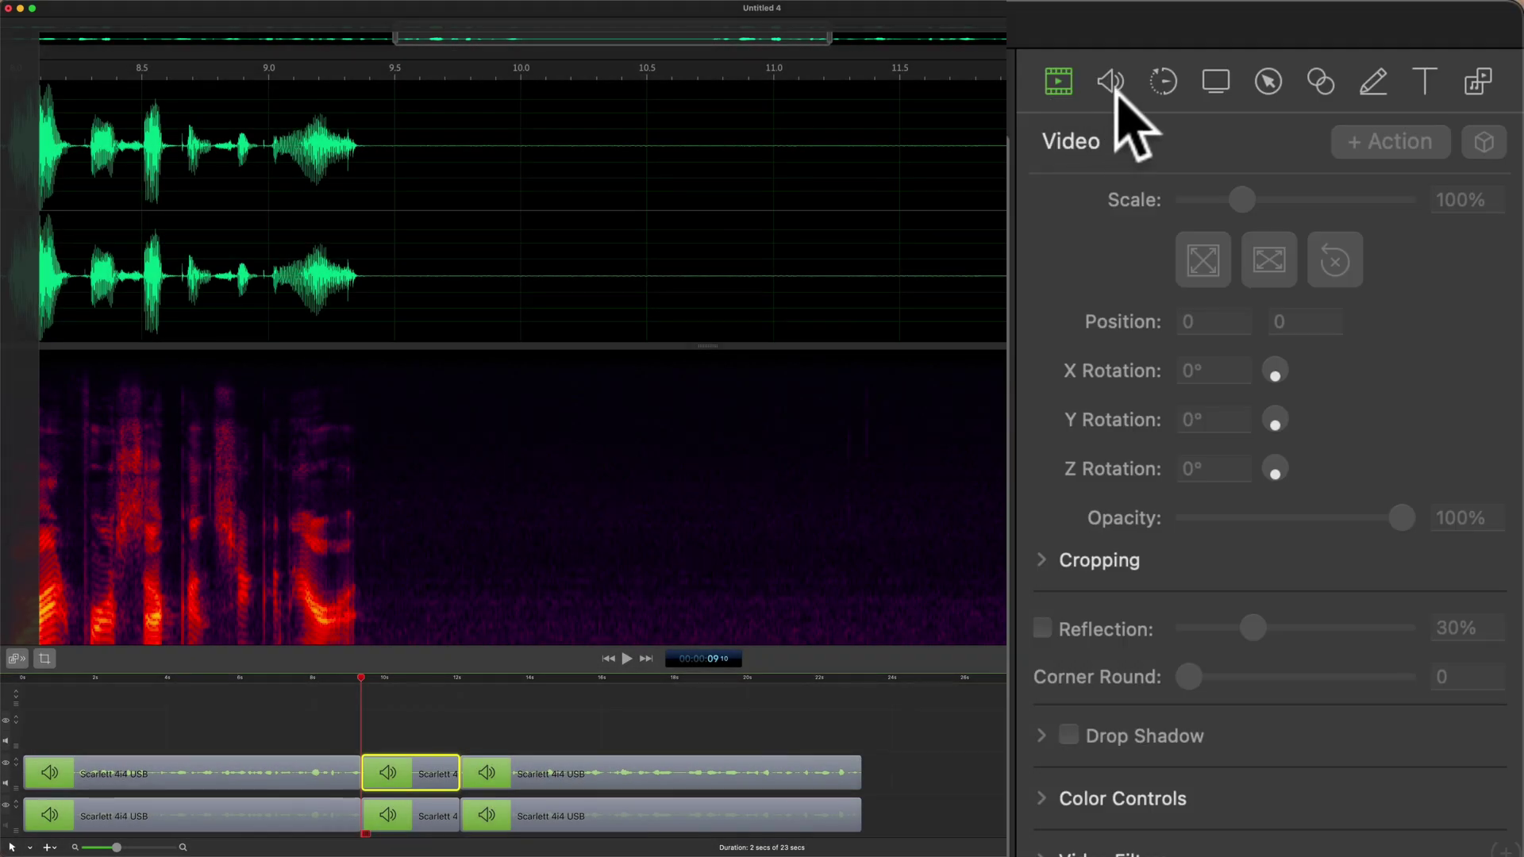
# Enable Remove Background Noise at 100% on the middle clip and play it back to hear the cleanup.
pyautogui.click(1114, 88)
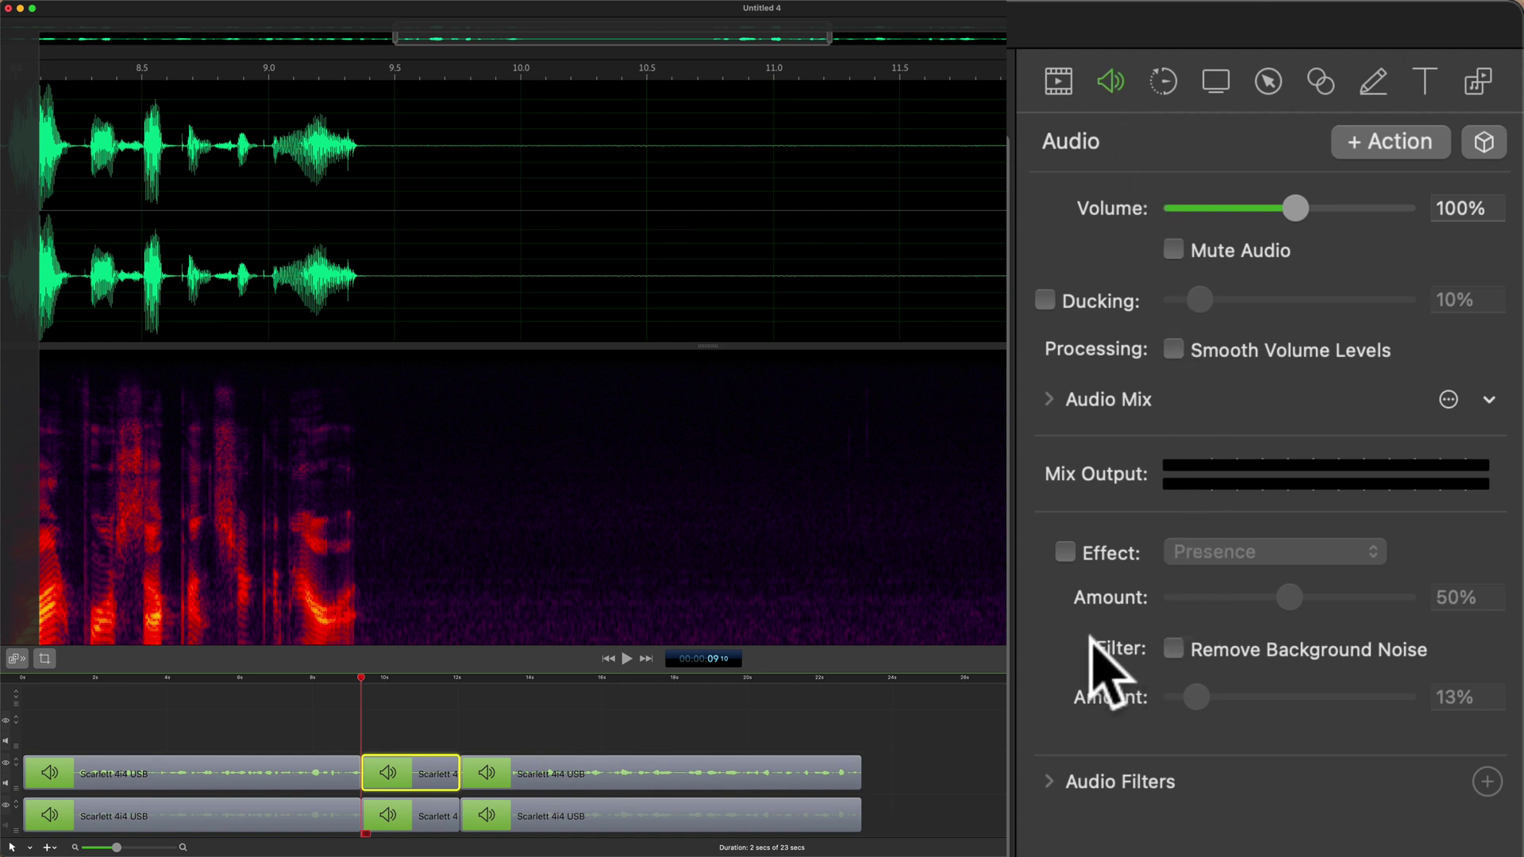
pyautogui.click(1174, 648)
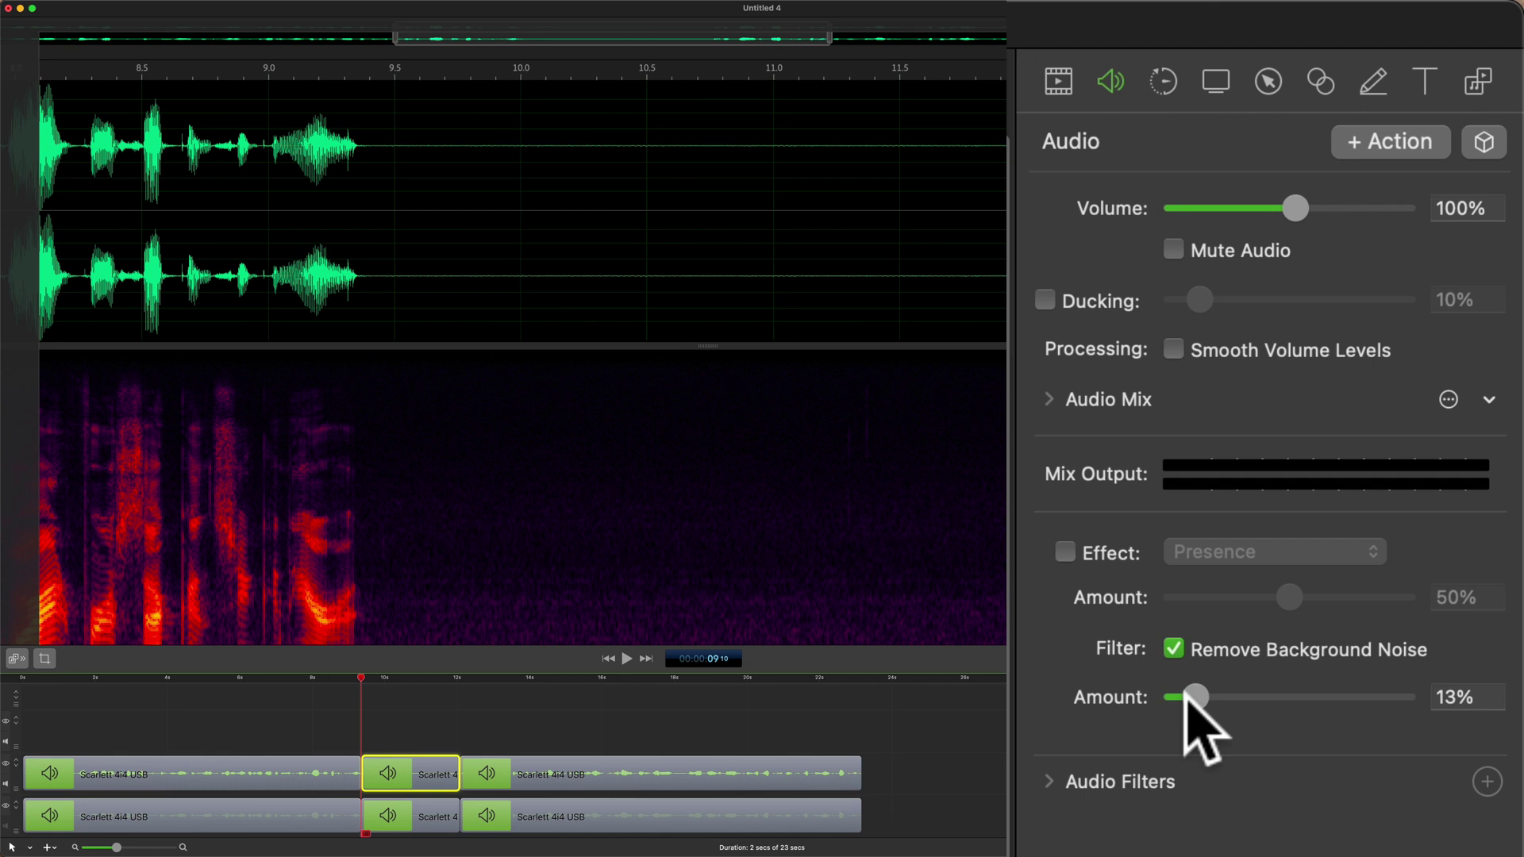
pyautogui.moveTo(1194, 696); pyautogui.dragTo(1415, 753)
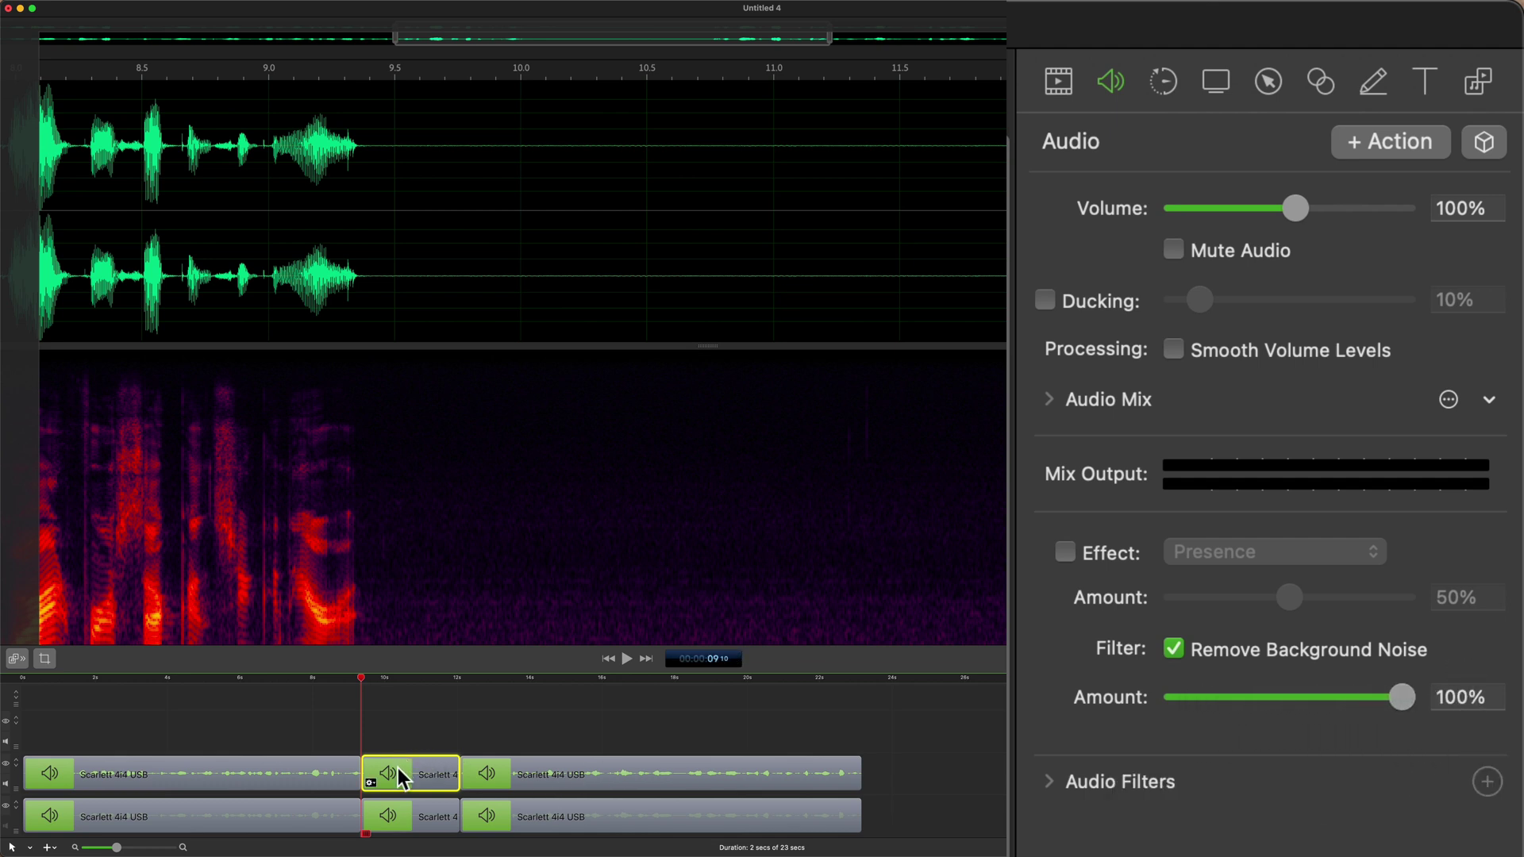
pyautogui.press('space')
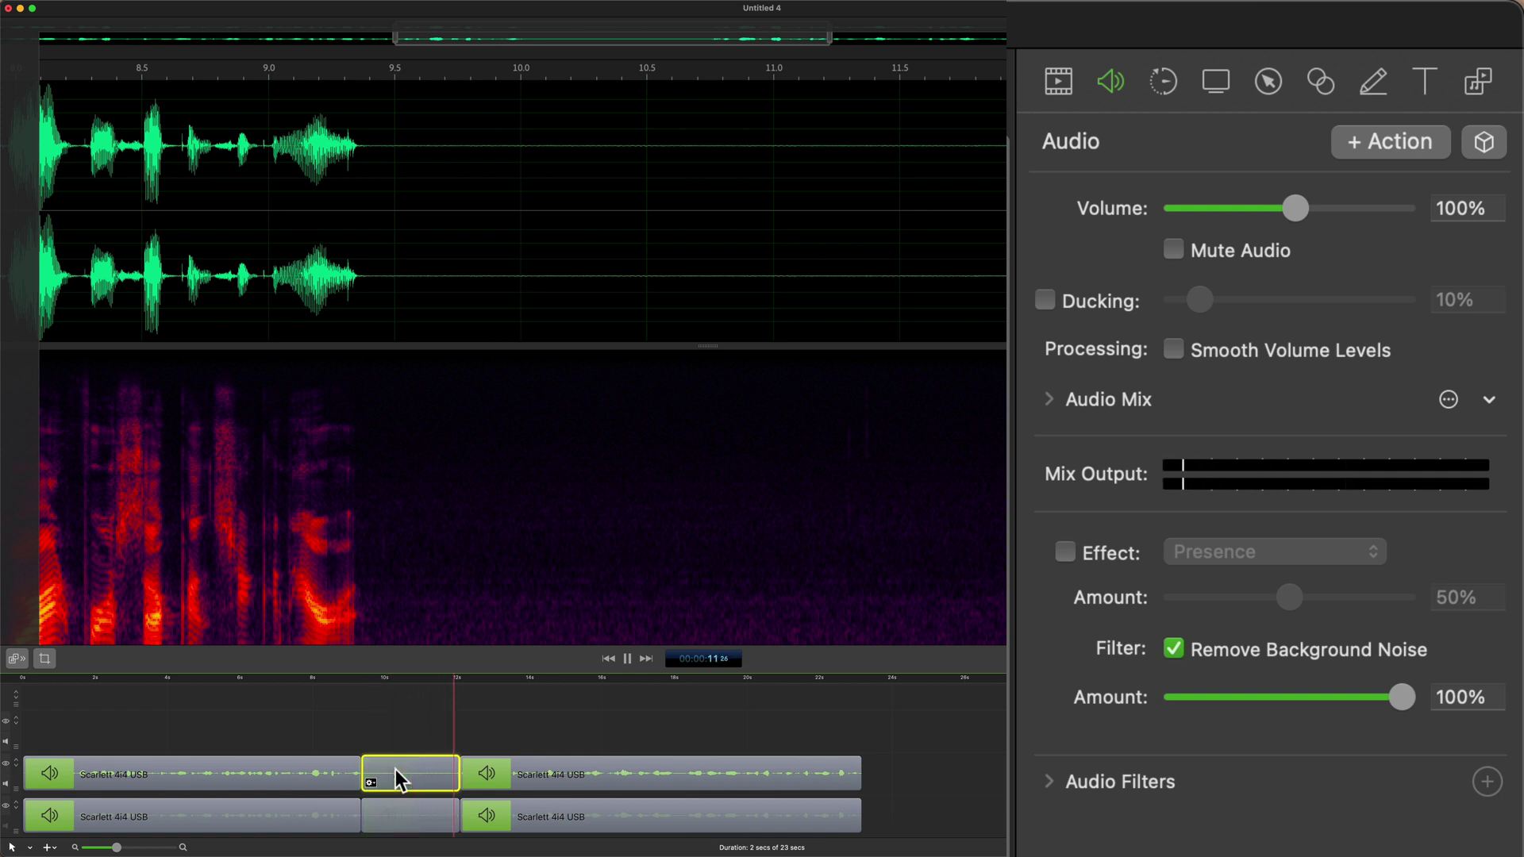
pyautogui.click(362, 680)
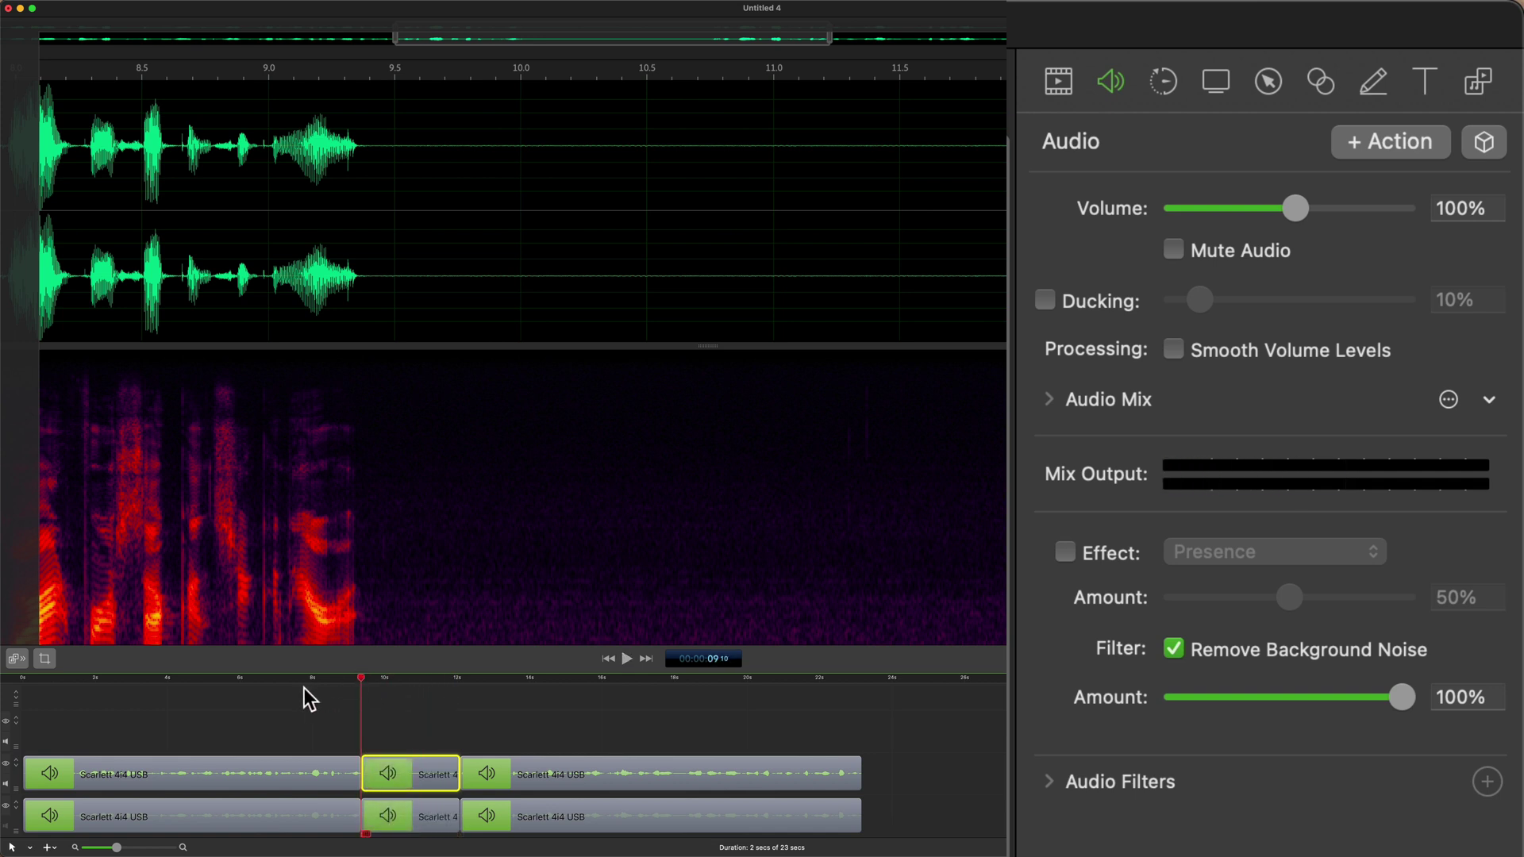
# Select the long right clip on the upper track and enable Remove Background Noise at 100%, then deselect.
pyautogui.press('Delete')
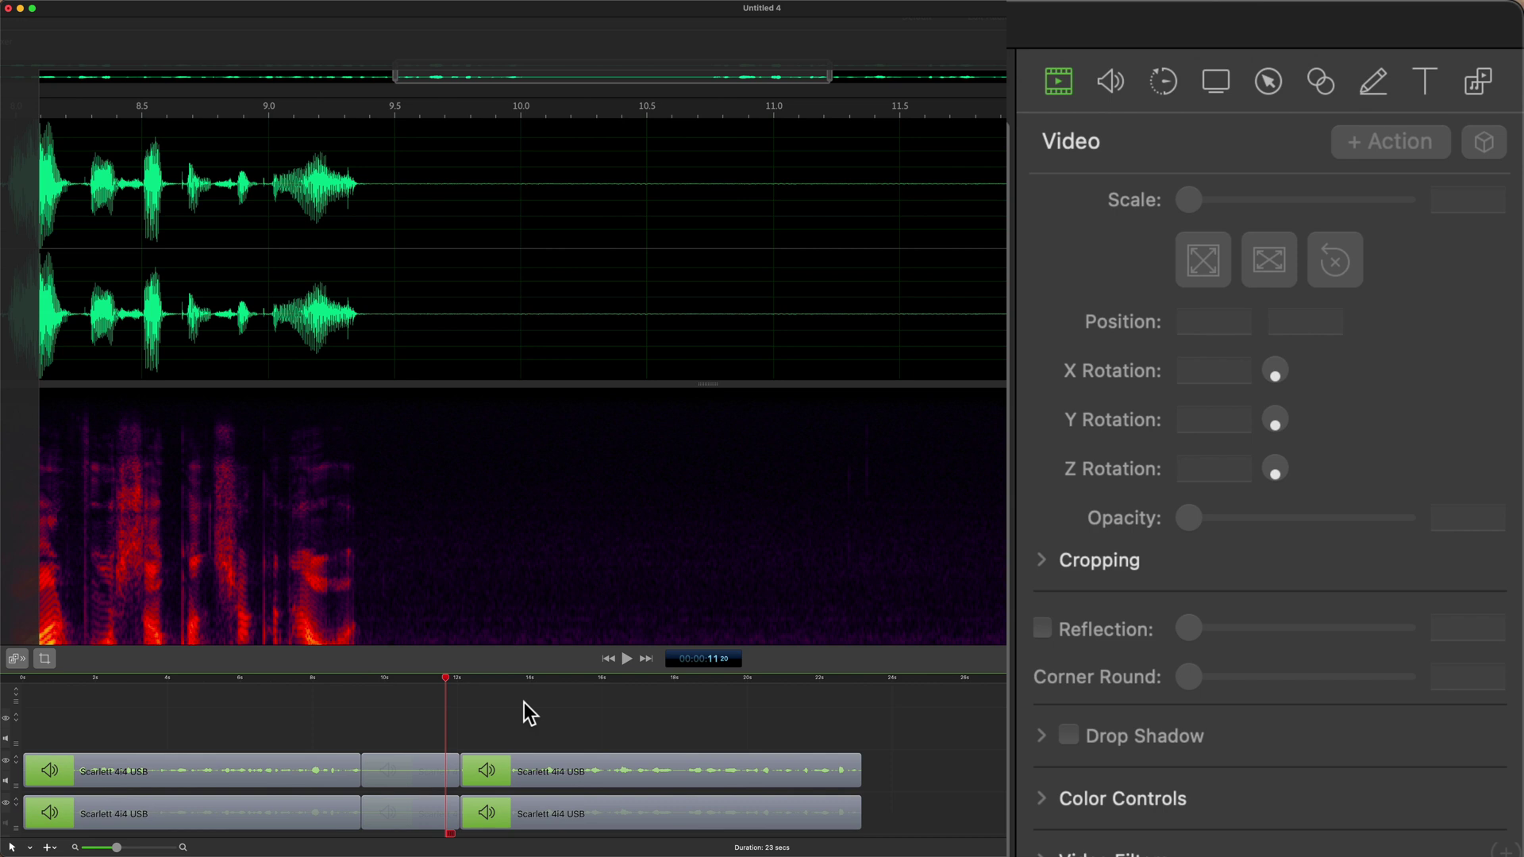
pyautogui.click(527, 772)
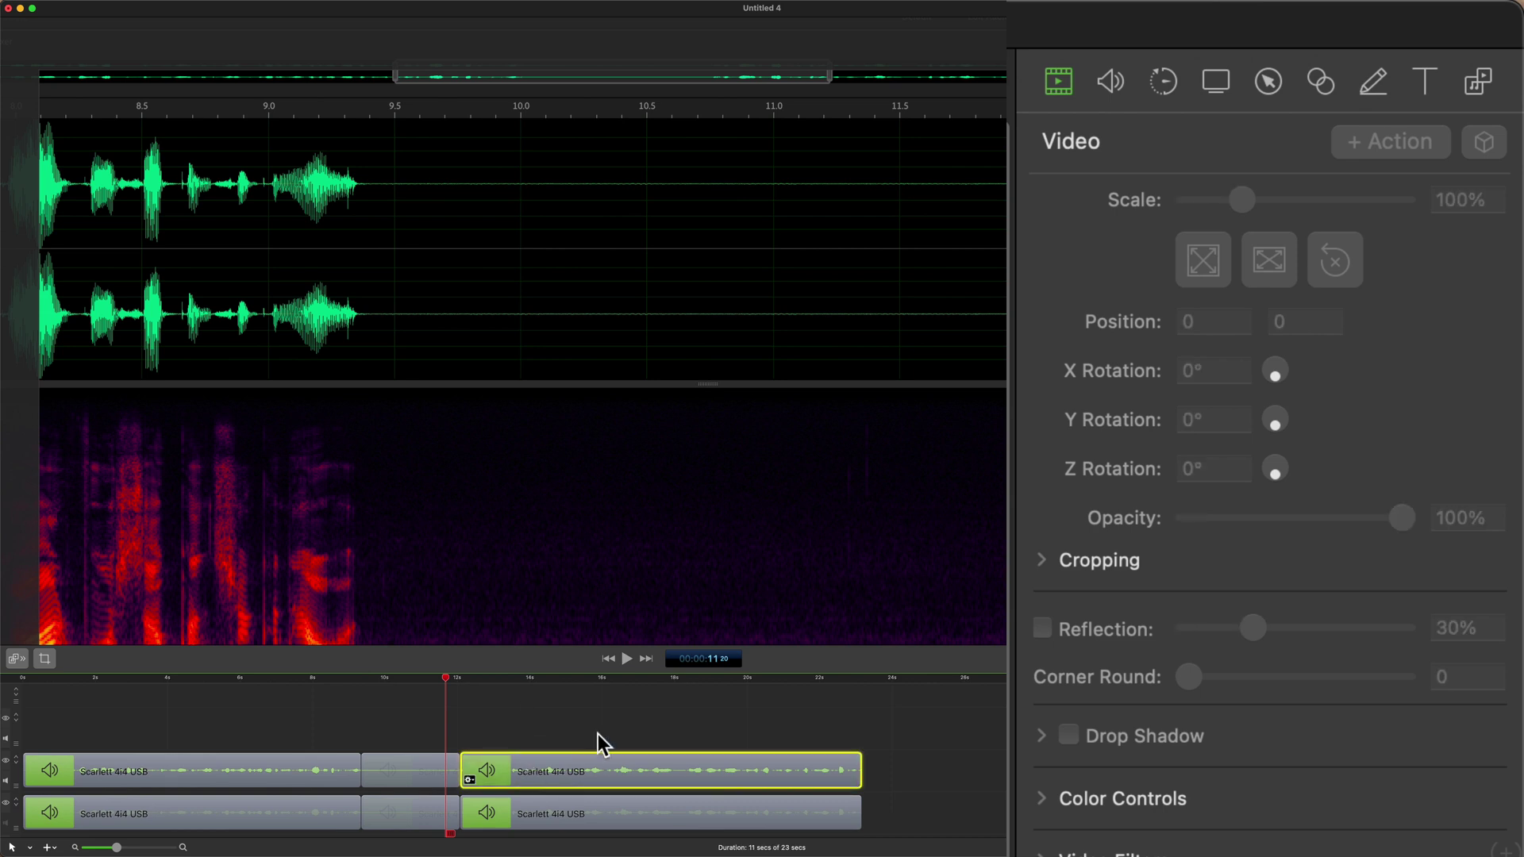
pyautogui.click(1110, 81)
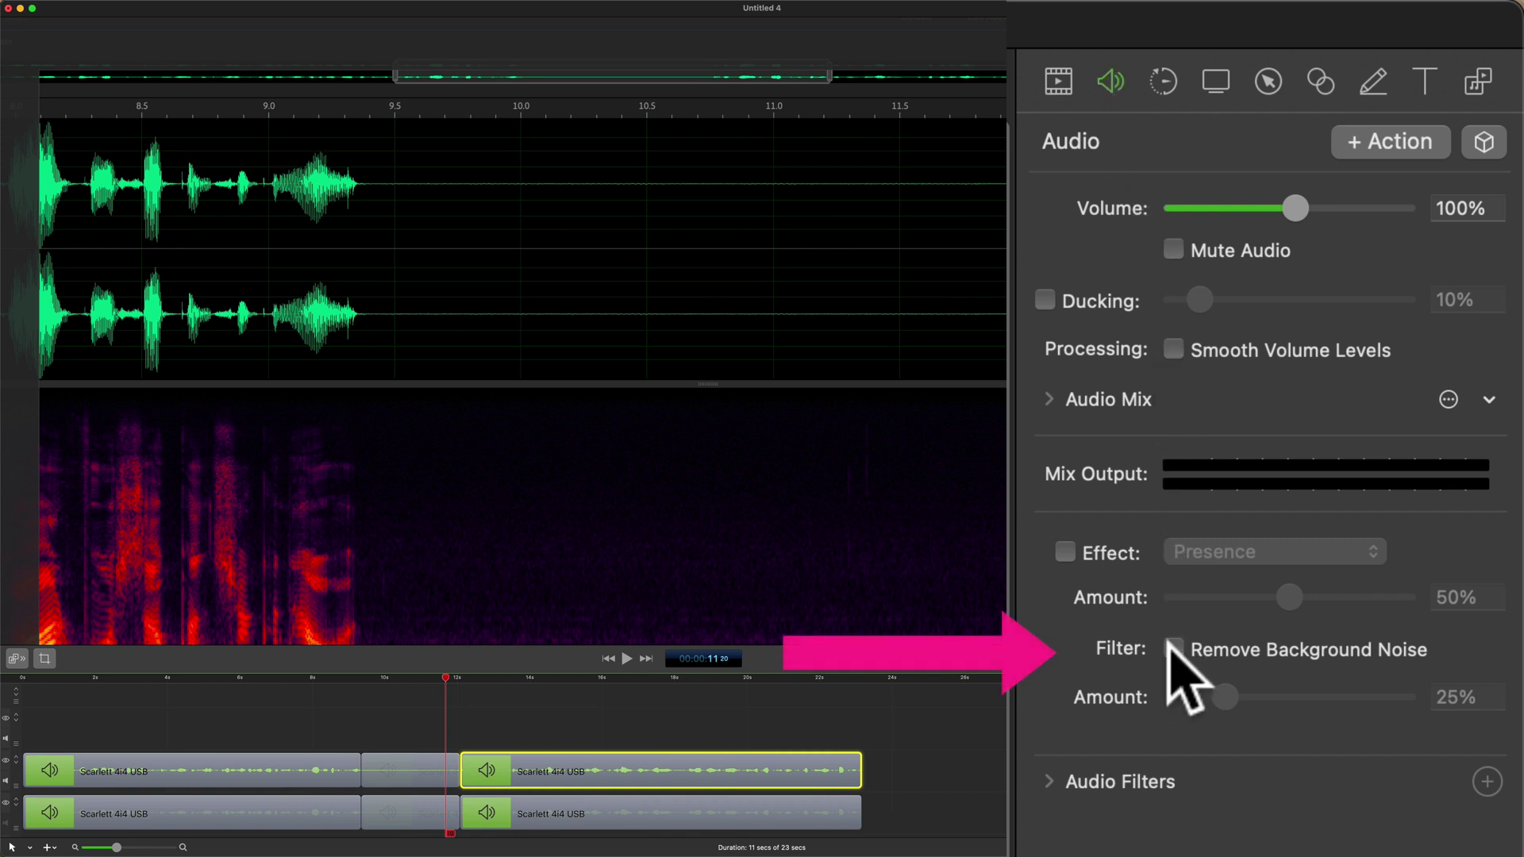
pyautogui.click(1173, 649)
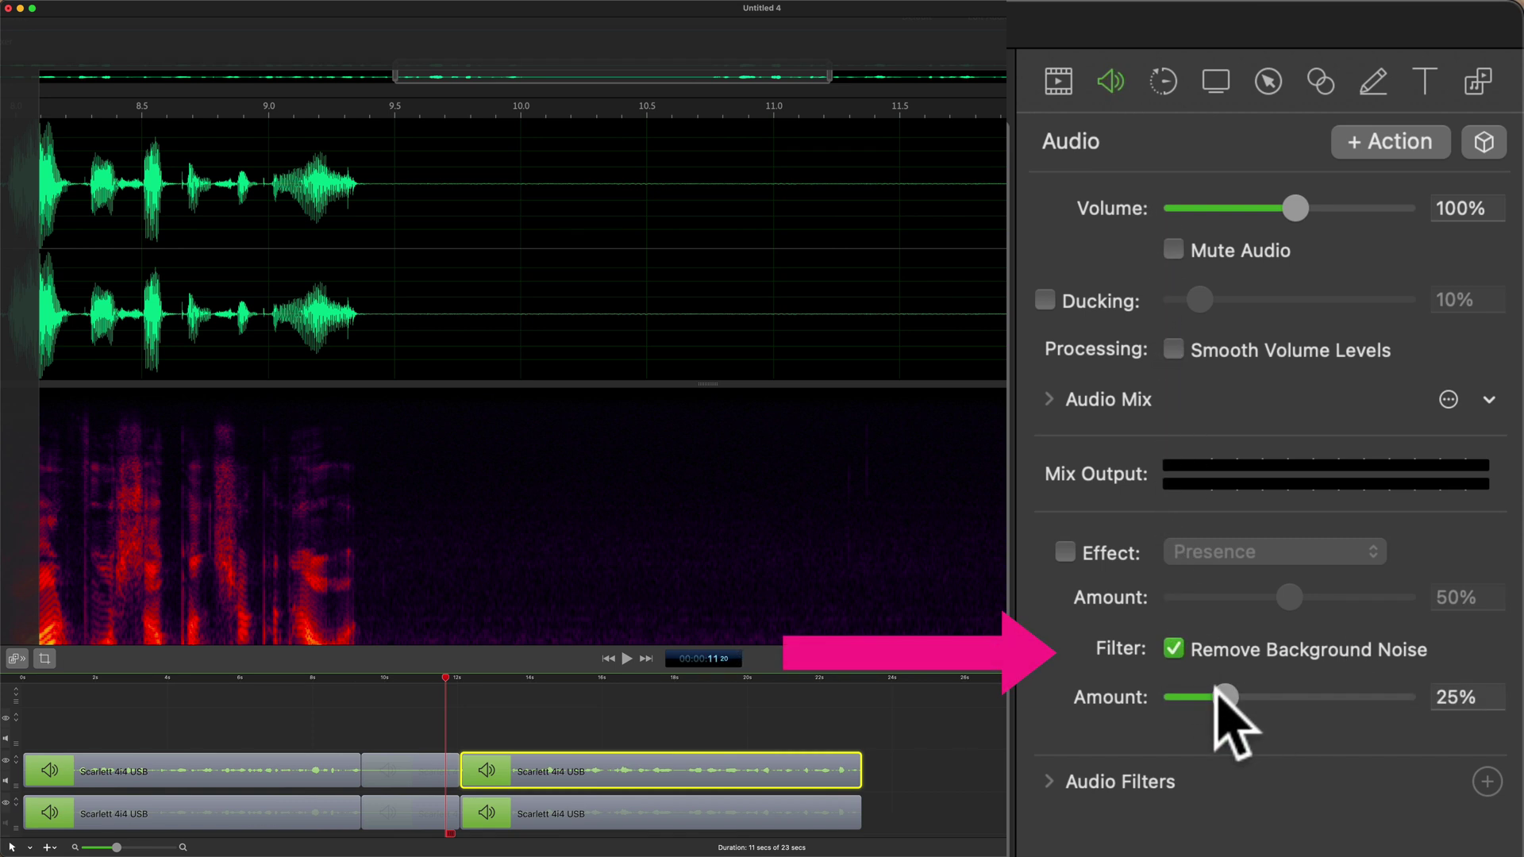
pyautogui.moveTo(1219, 695); pyautogui.dragTo(1464, 695)
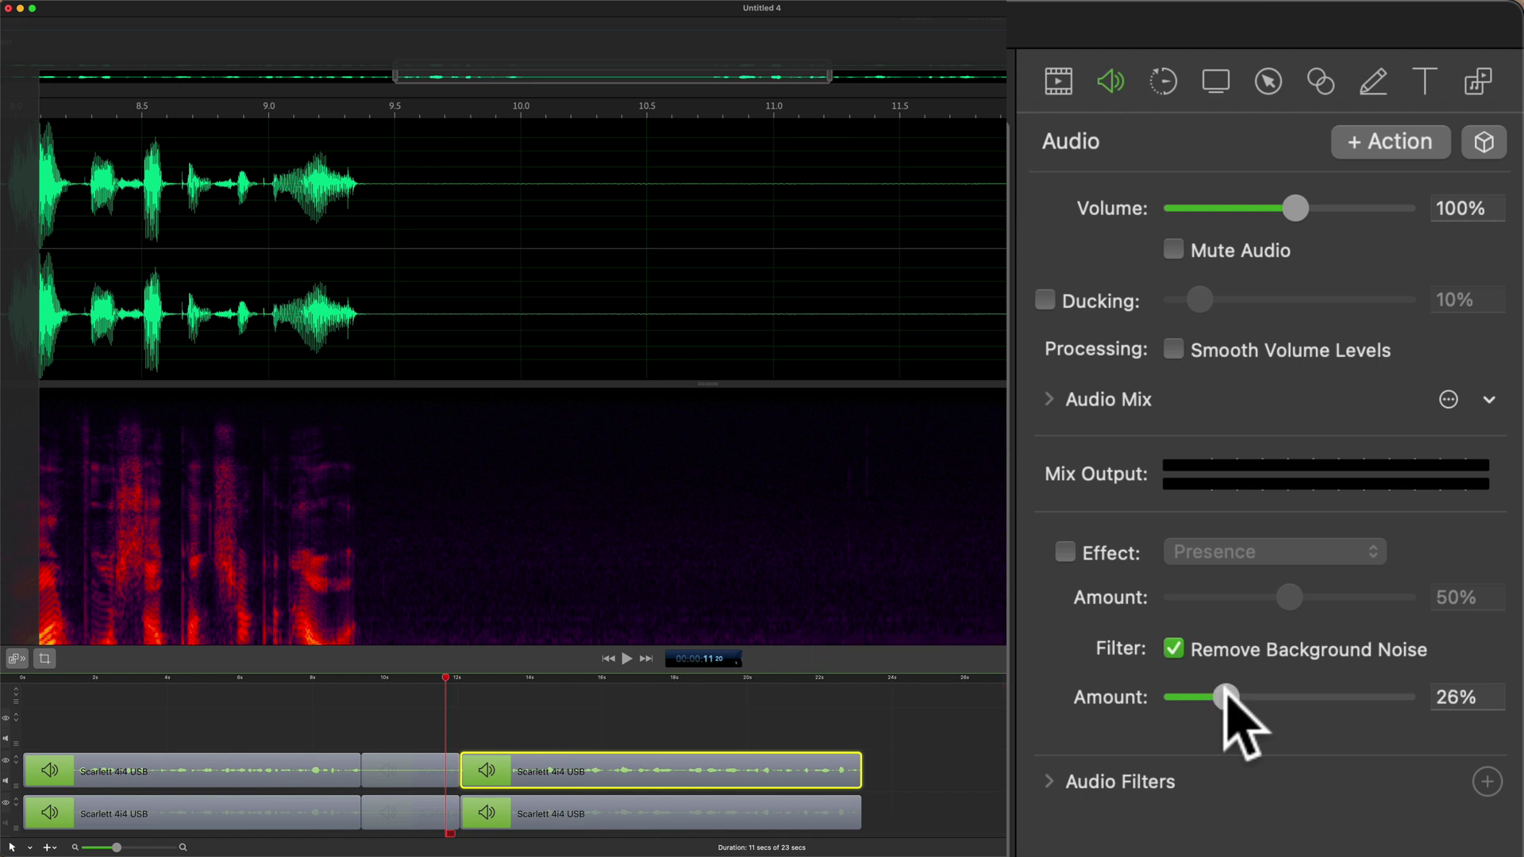
pyautogui.click(478, 691)
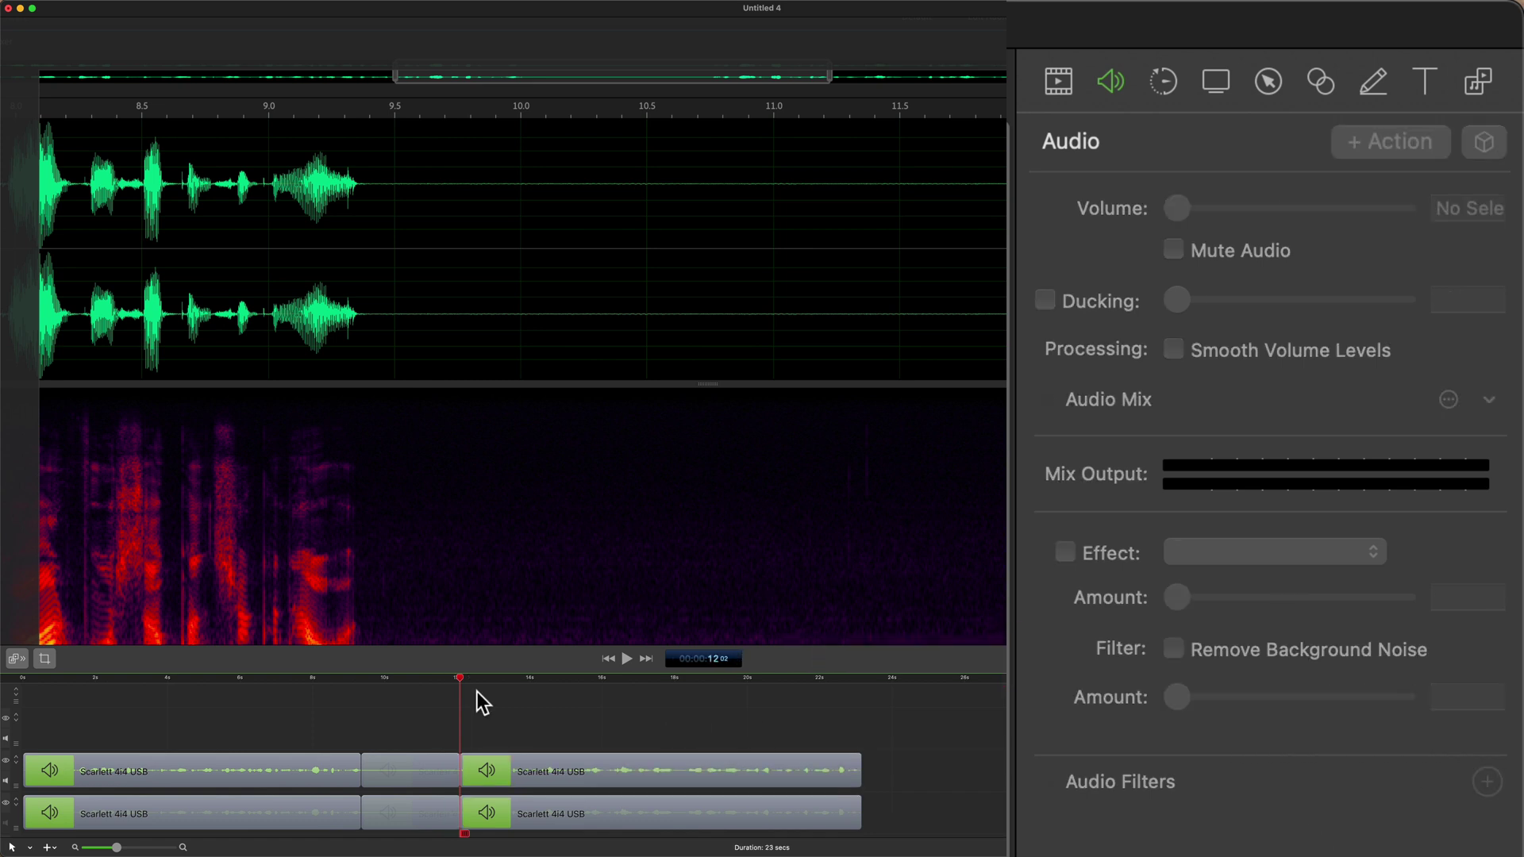
pyautogui.press('space')
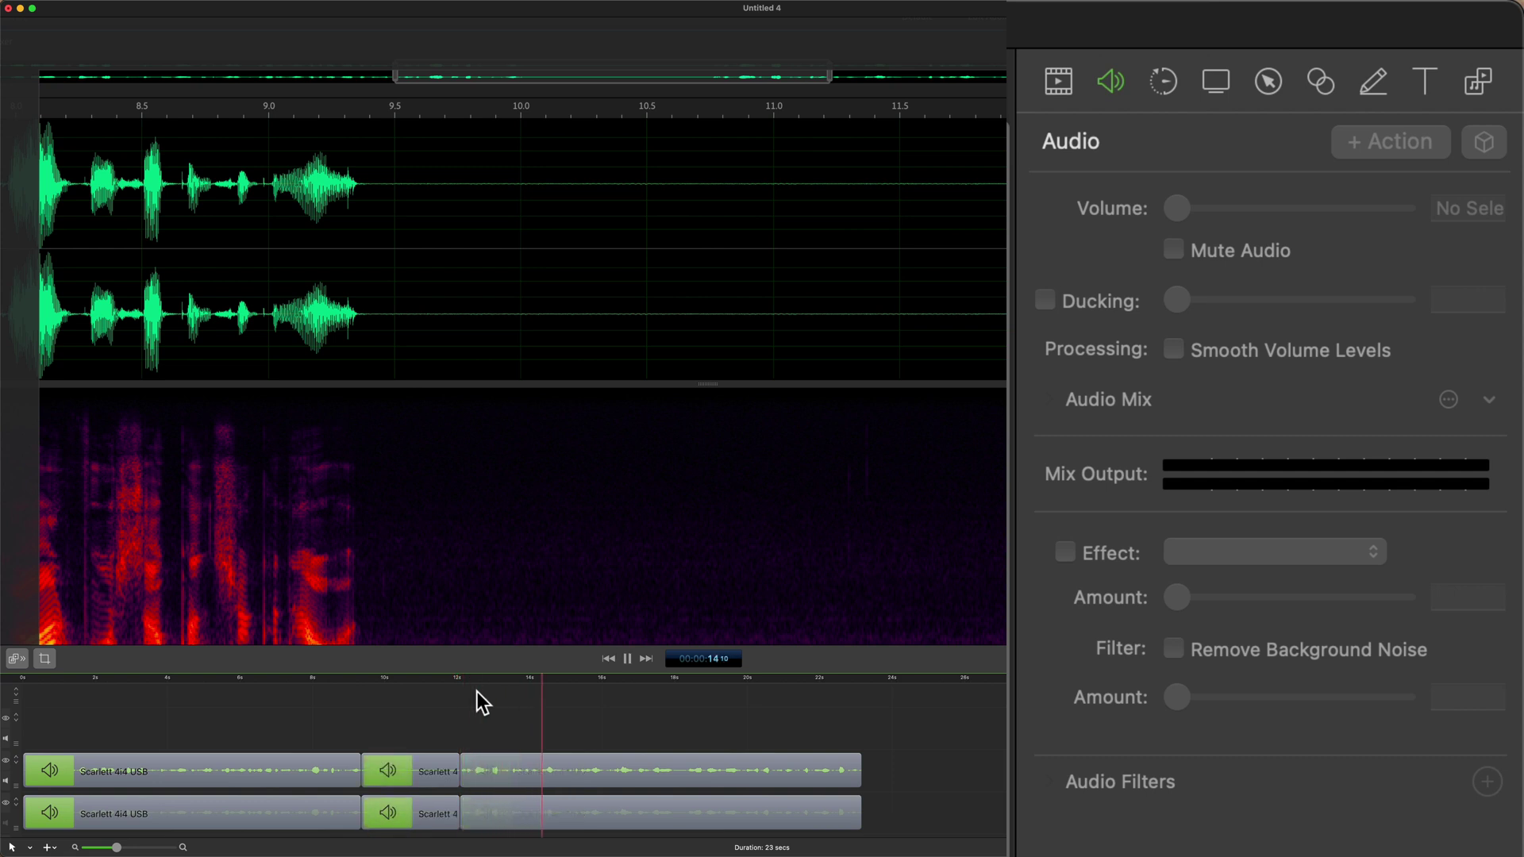
pyautogui.click(723, 351)
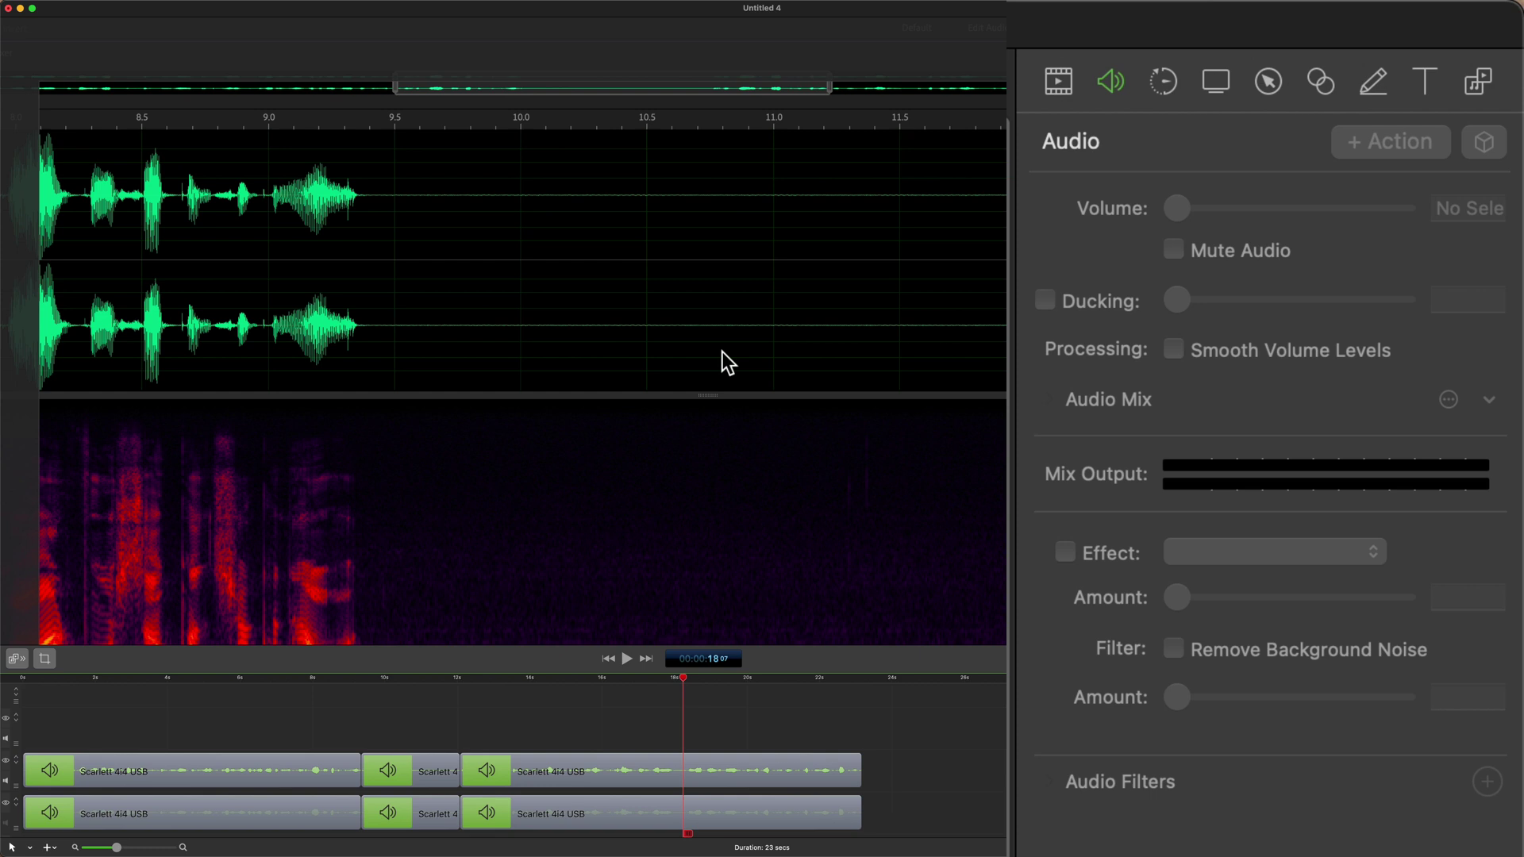
pyautogui.press('space')
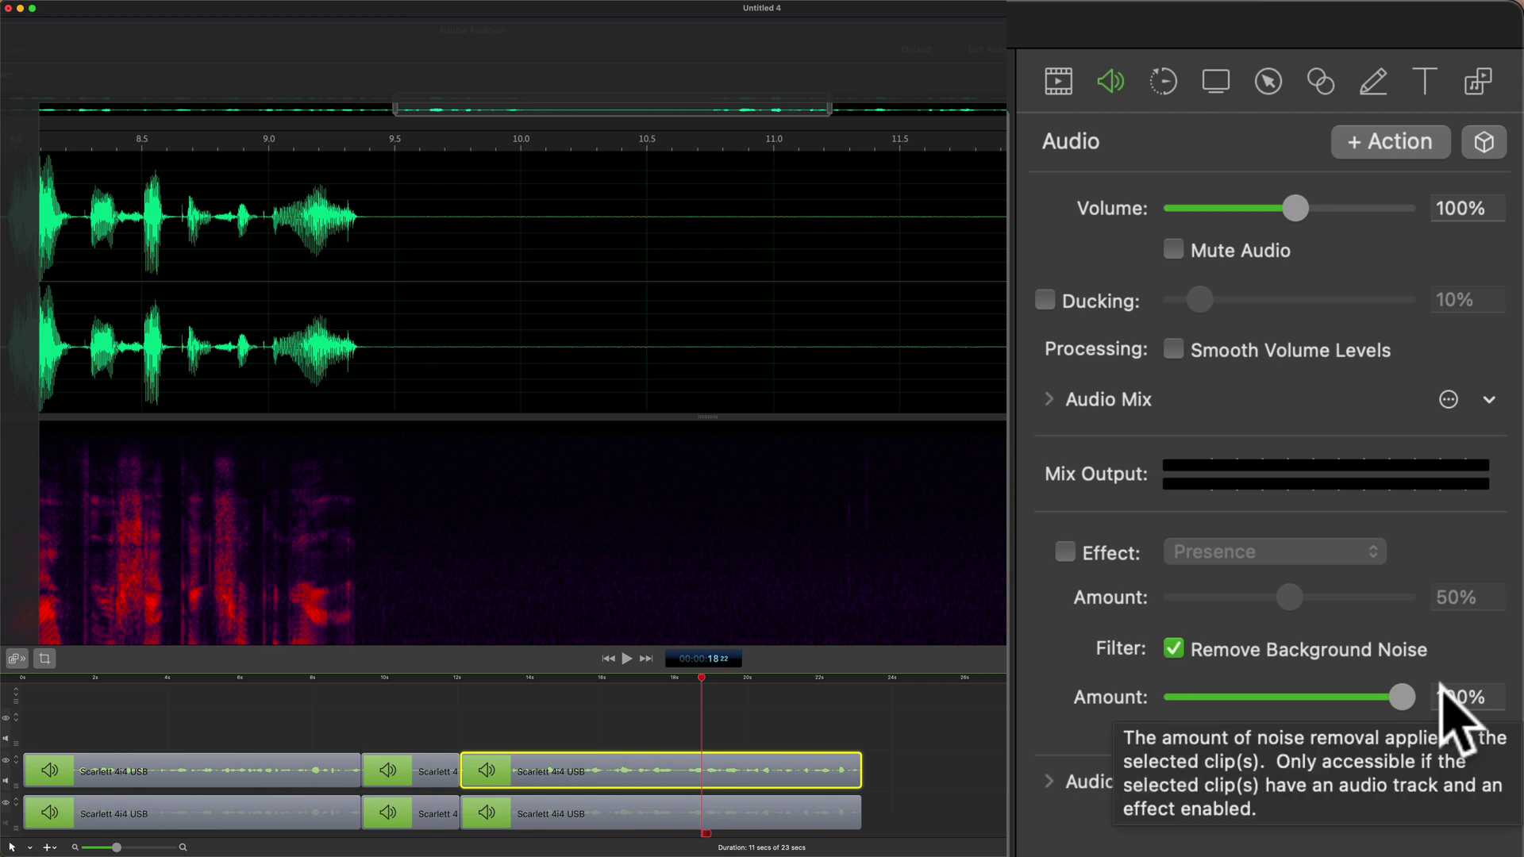
# Lower the right clip's noise removal amount from 100% to about 57%.
pyautogui.moveTo(1194, 697); pyautogui.dragTo(1319, 686)
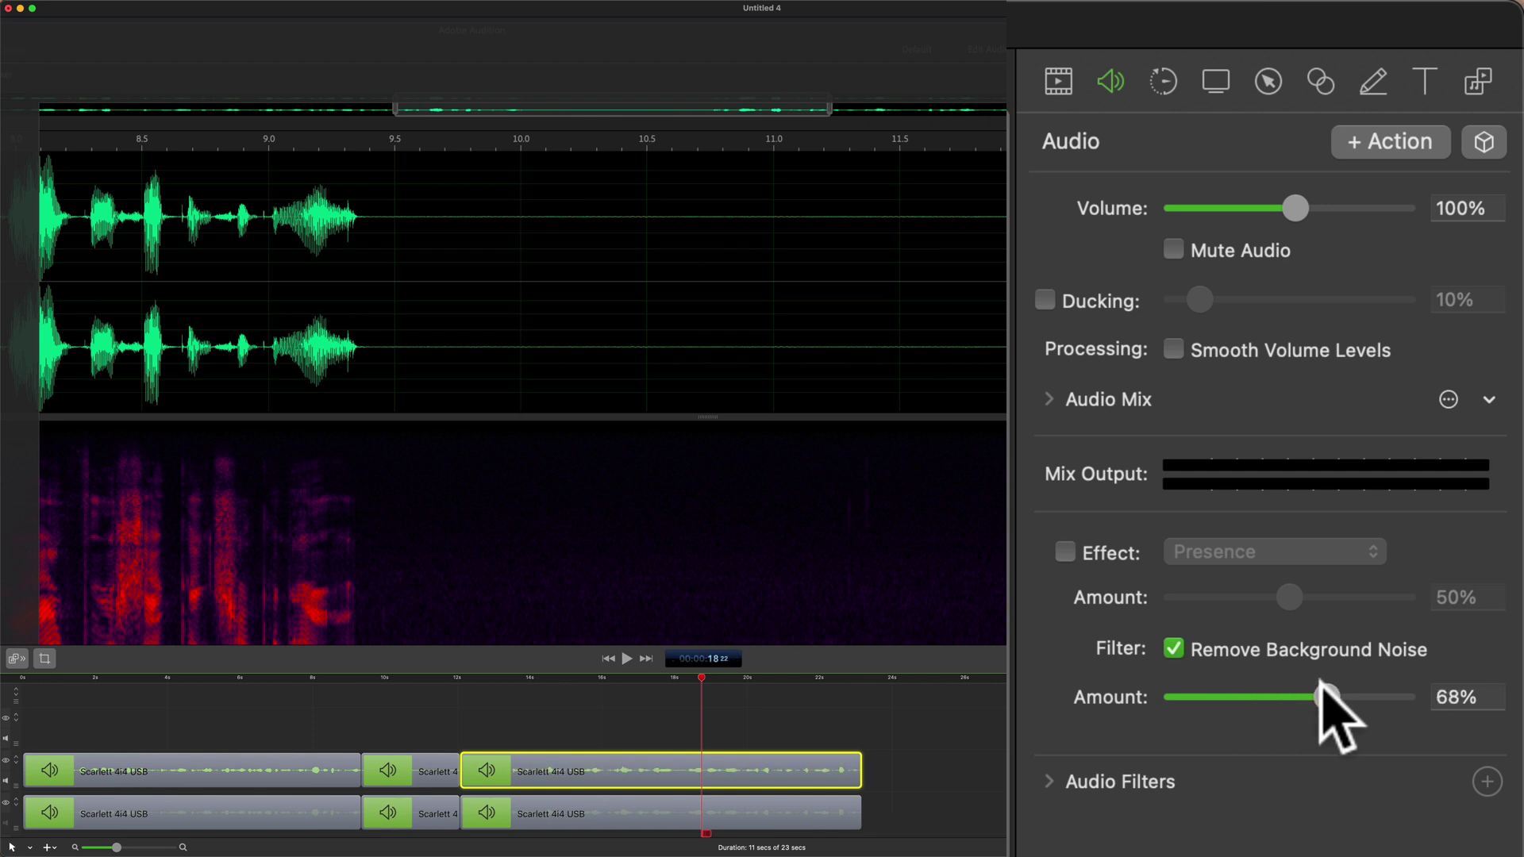
pyautogui.moveTo(1321, 696); pyautogui.dragTo(1294, 695)
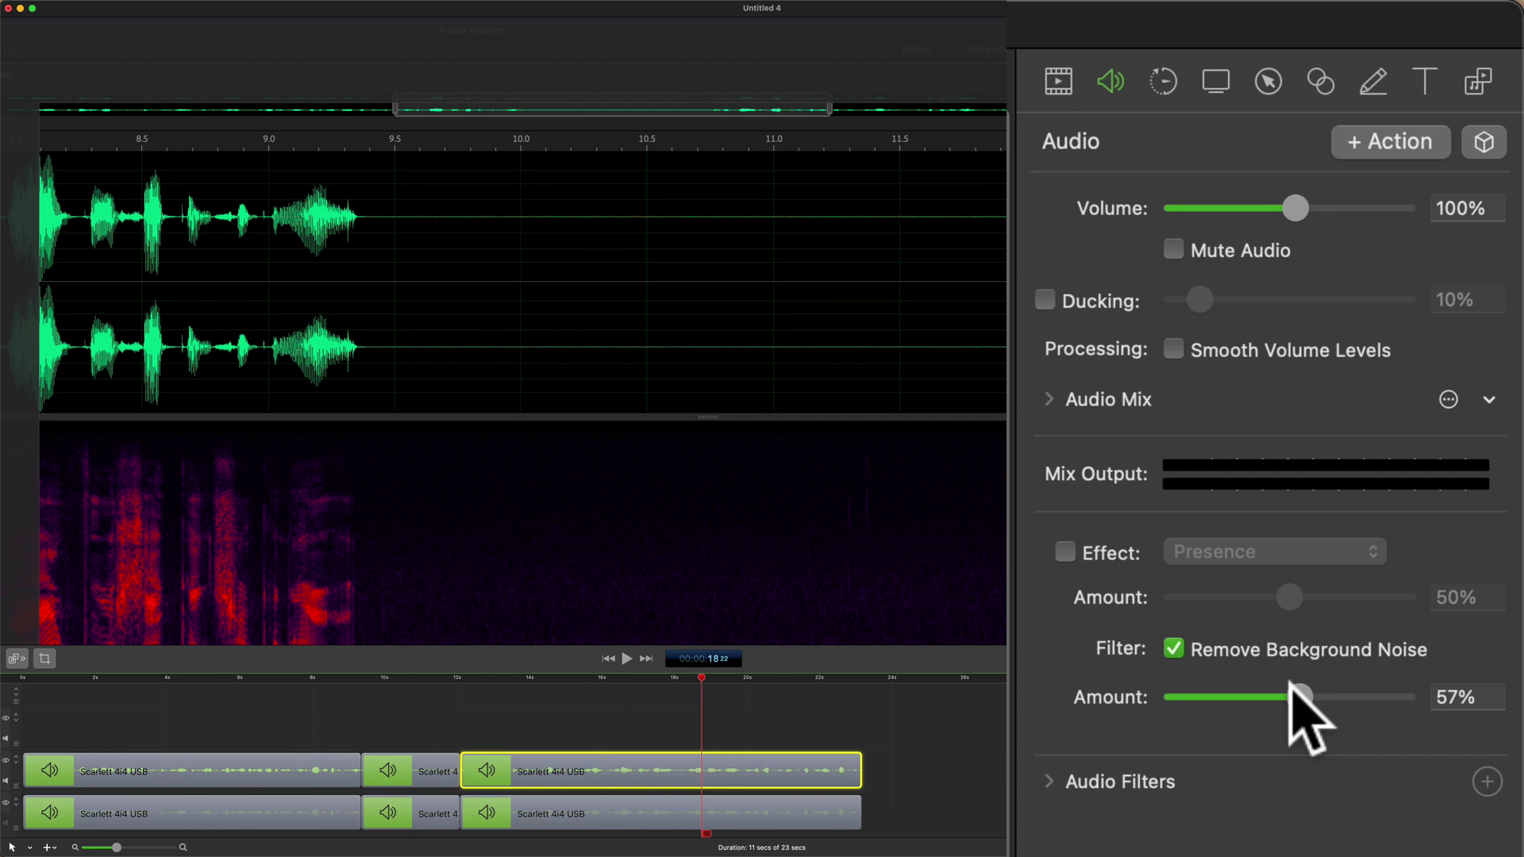